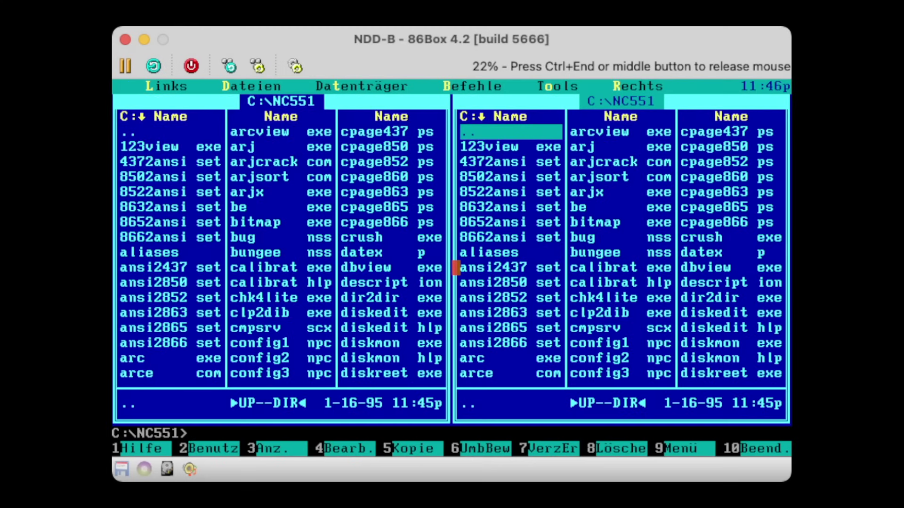
Step: Launch Central Point Backup from the Tools menu, starting from Norton Commander's F9 menu bar
key("F9")
key("Left")
key("Return")
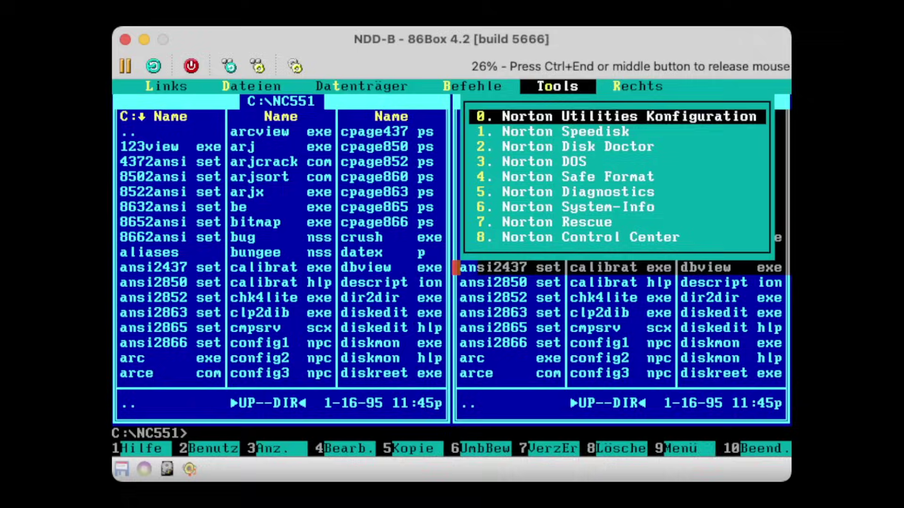
key("Down")
key("Down")
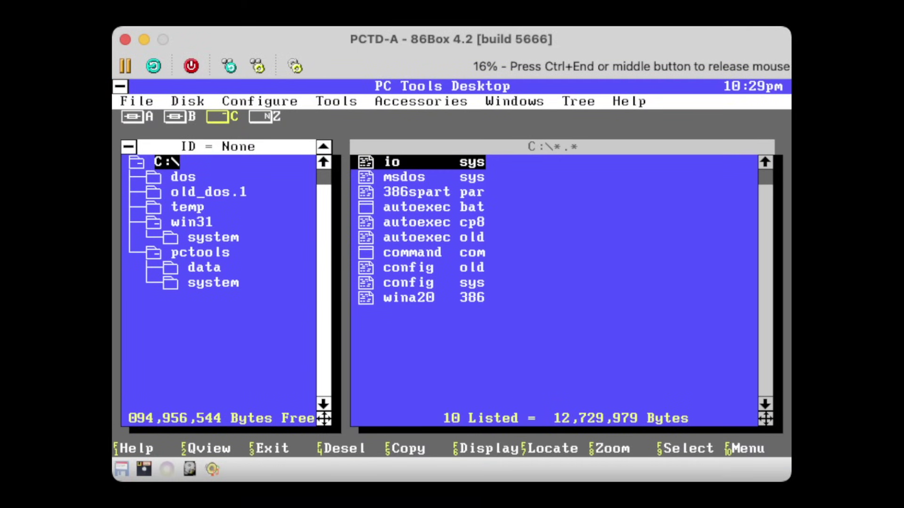
key("alt+t")
key("Down")
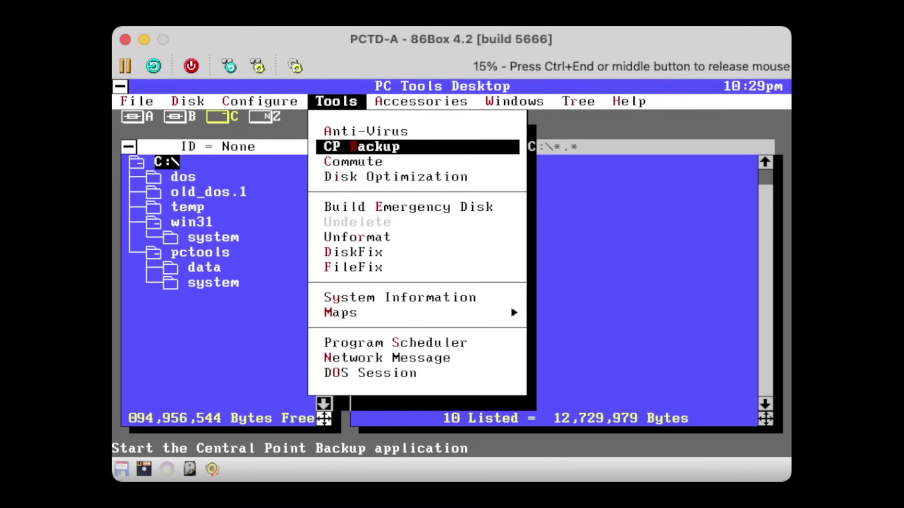
key("Return")
key("Return")
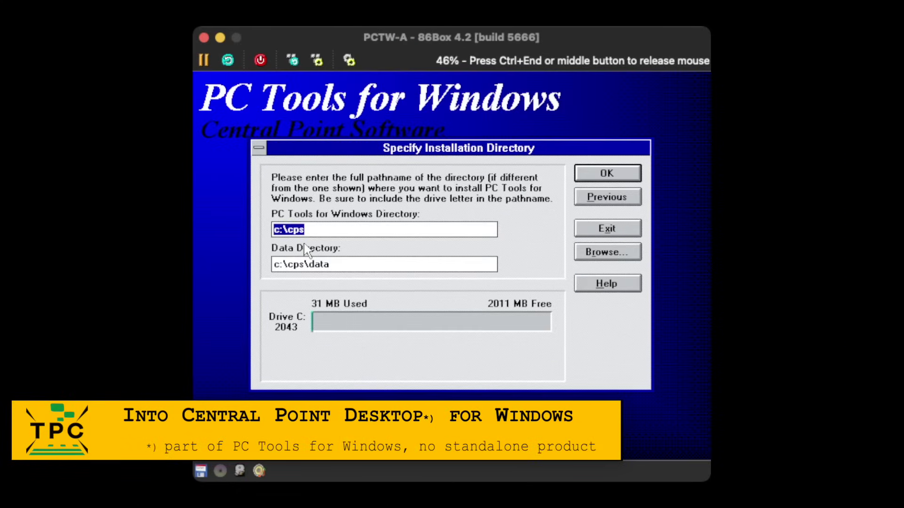
Step: Accept the c:\cps installation folder, with data in c:\cps\data, and continue setup
key("Return")
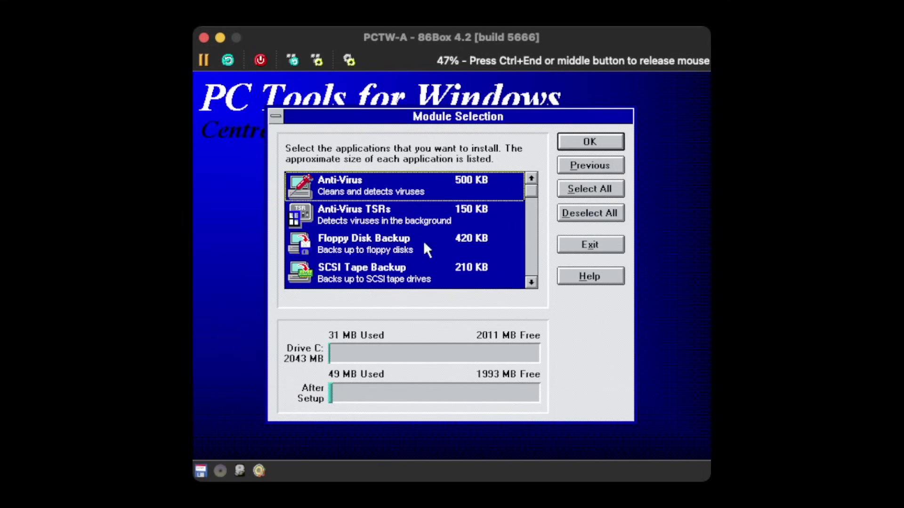
left_click(530, 249)
left_click(529, 249)
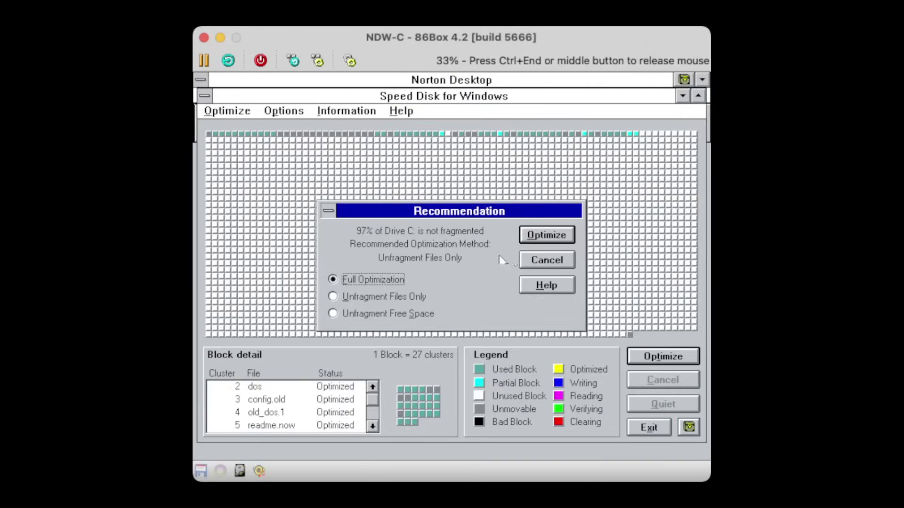
Step: Start a Full Optimization of drive C in Speed Disk
left_click(542, 233)
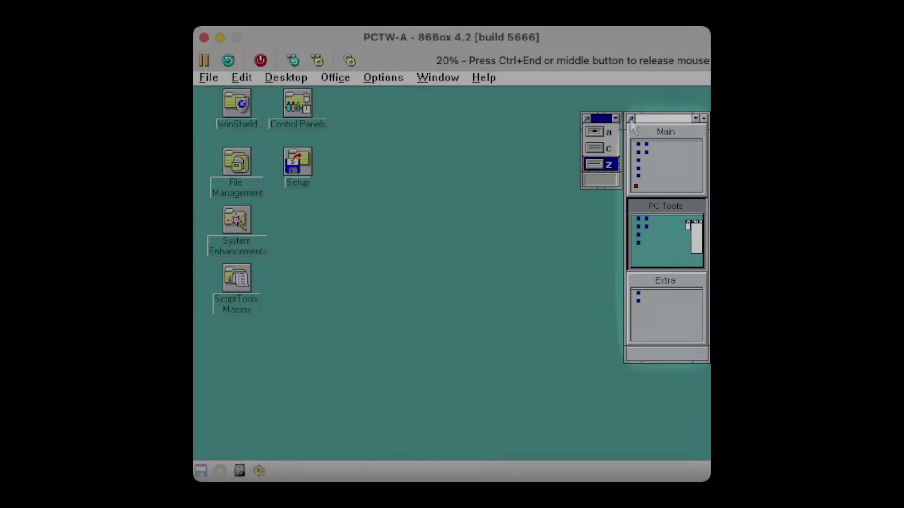
Step: Flip between the Extra and PC Tools desktop thumbnails, then drag File Manager onto PC Tools
left_click(630, 118)
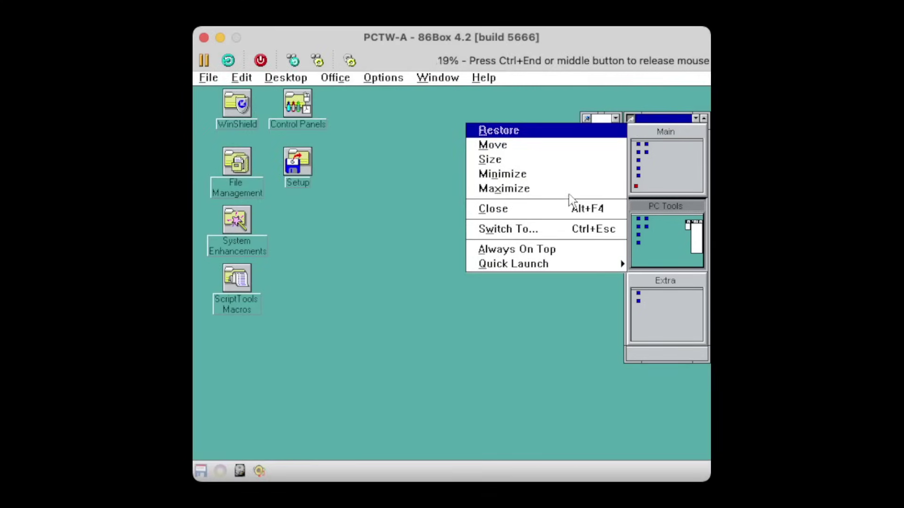
left_click(561, 249)
left_click(684, 329)
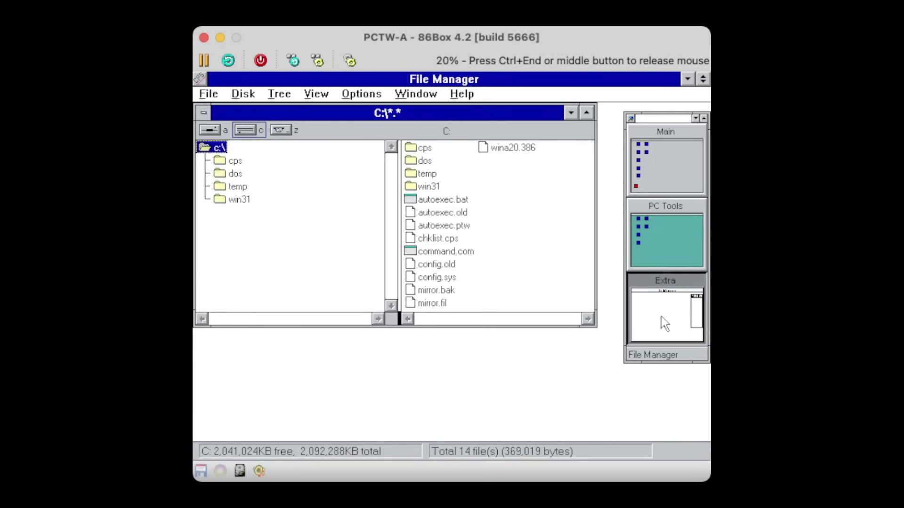
left_click(662, 243)
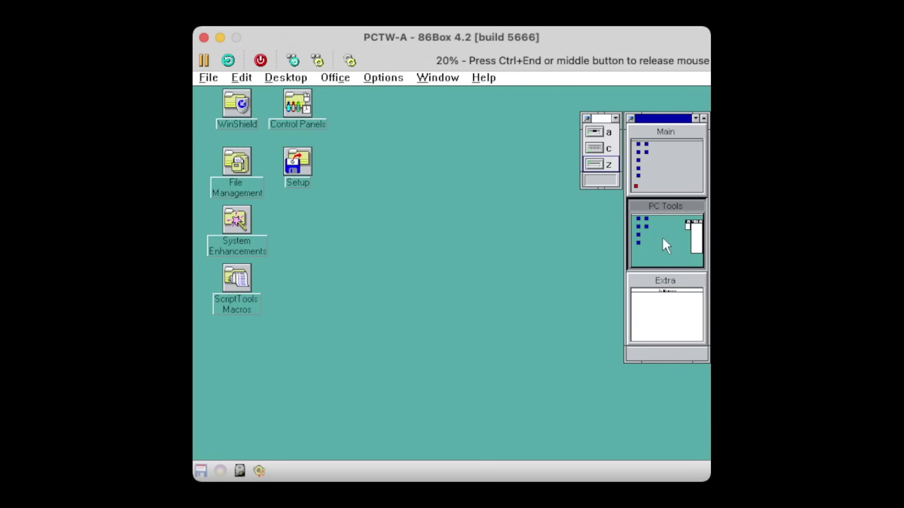
left_click(660, 303)
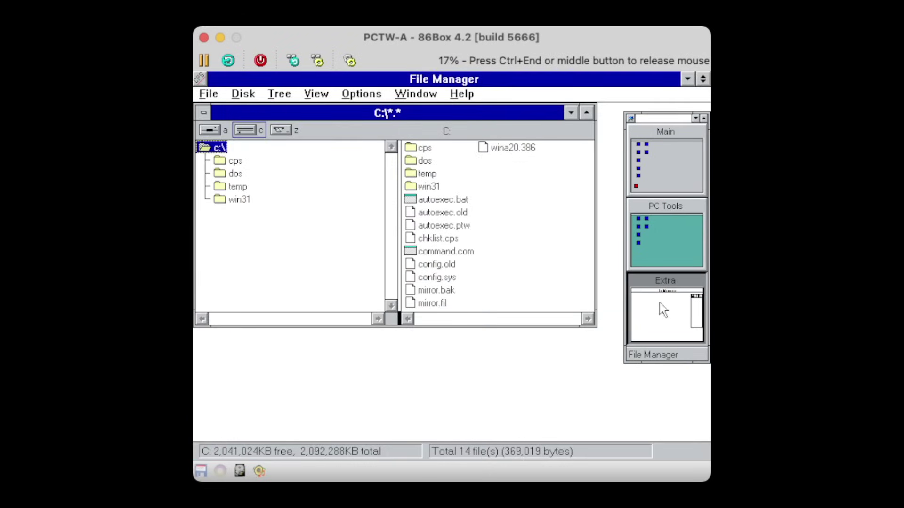
left_click_drag(659, 303, 665, 220)
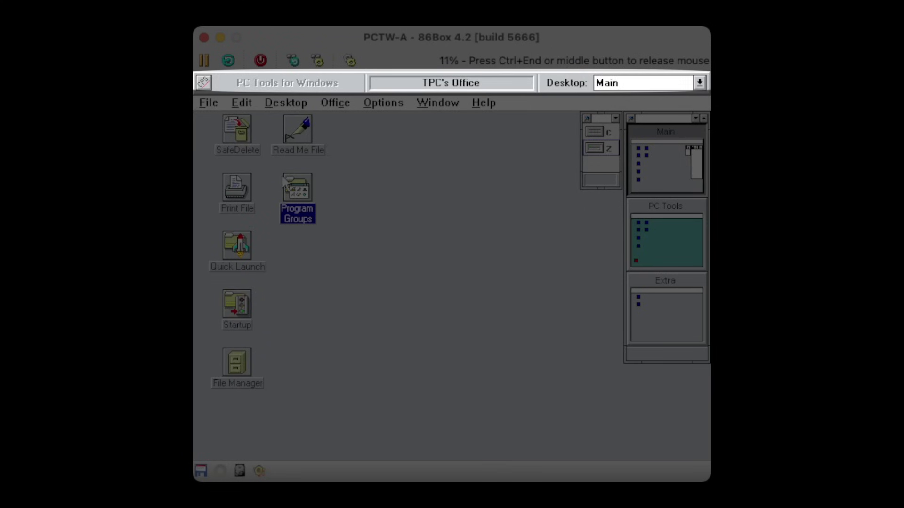
key("alt+o")
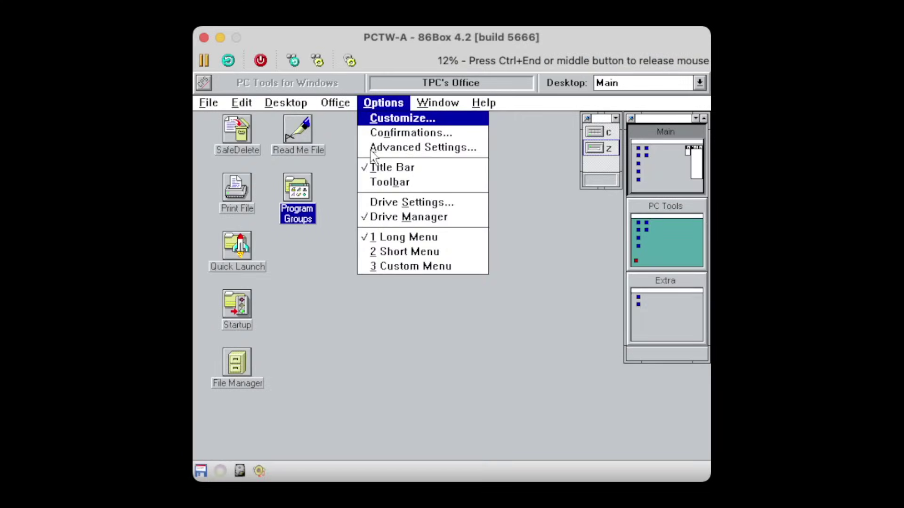
left_click(370, 167)
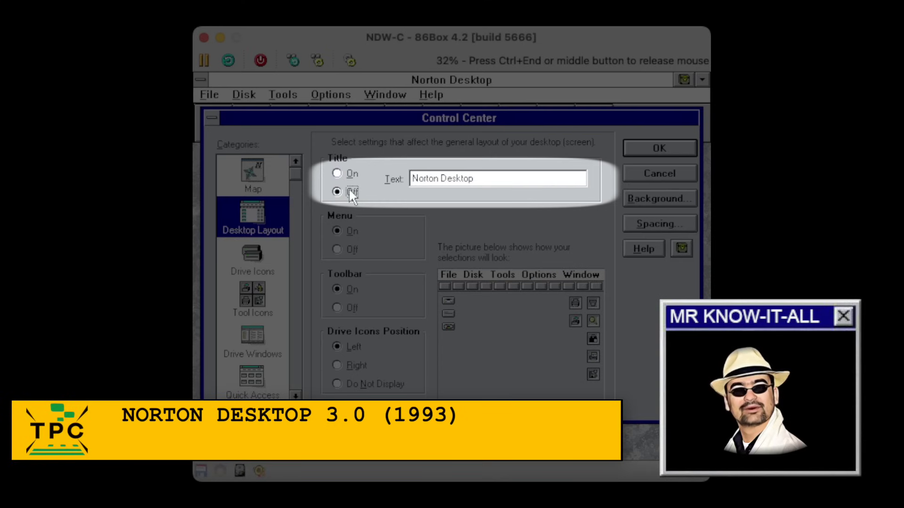
left_click(349, 174)
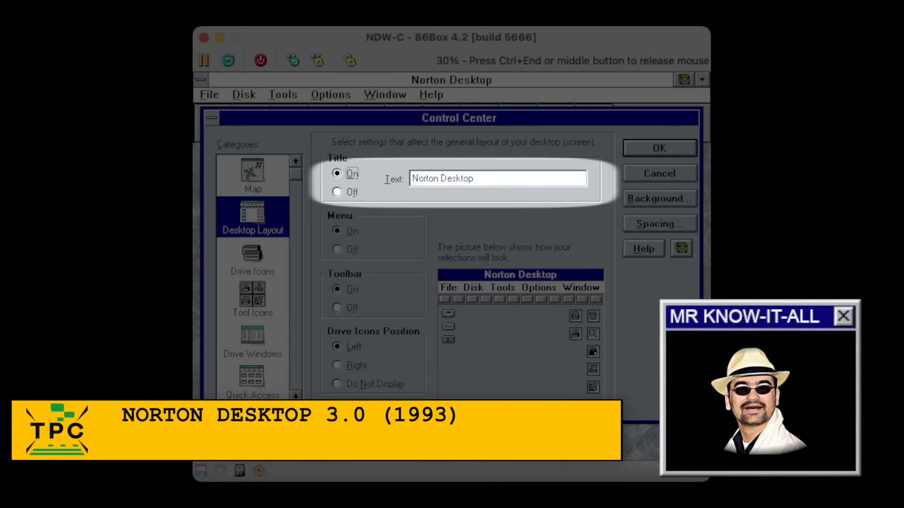
left_click(350, 191)
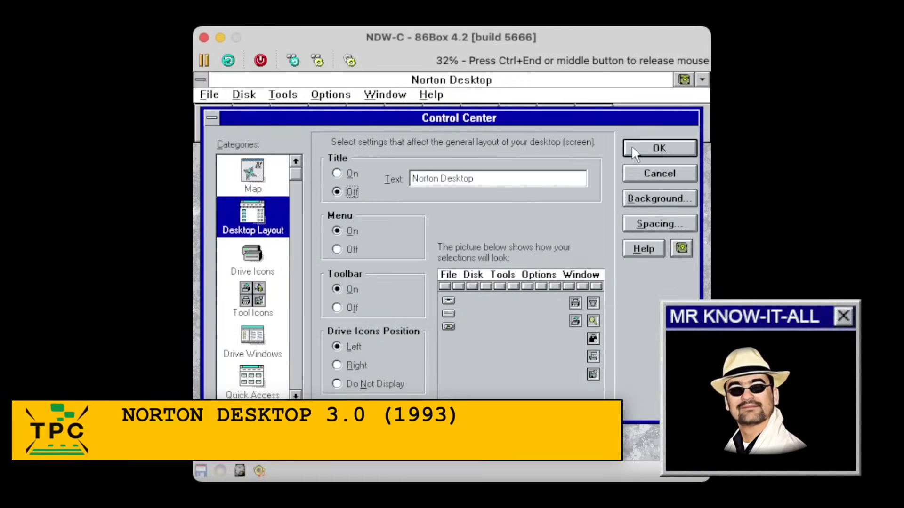
left_click(632, 147)
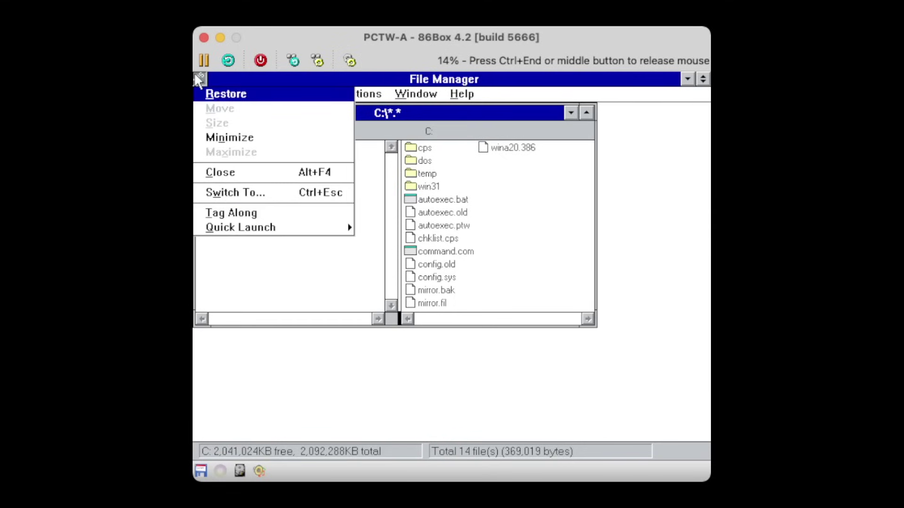
Step: Browse the Quick Launch programs and Norton's Launch List, then dismiss DiskFix's partition-information error
left_click(288, 229)
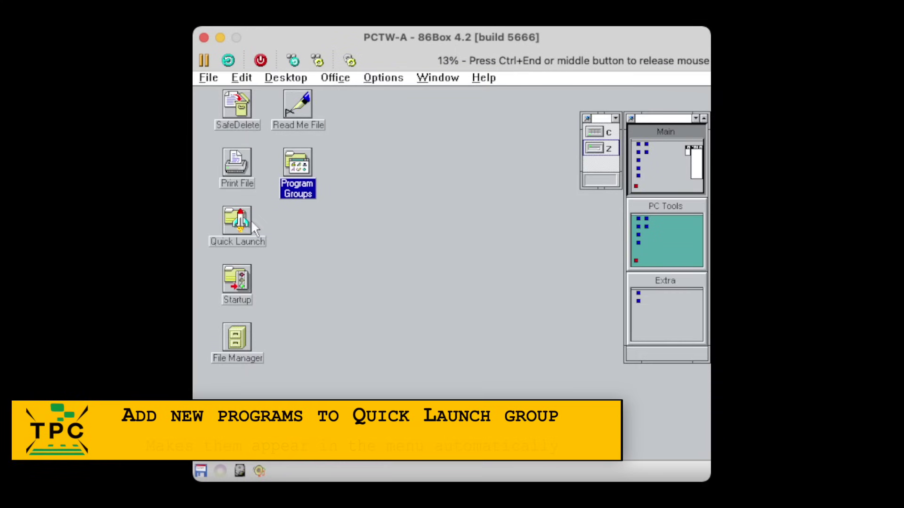
double_click(239, 220)
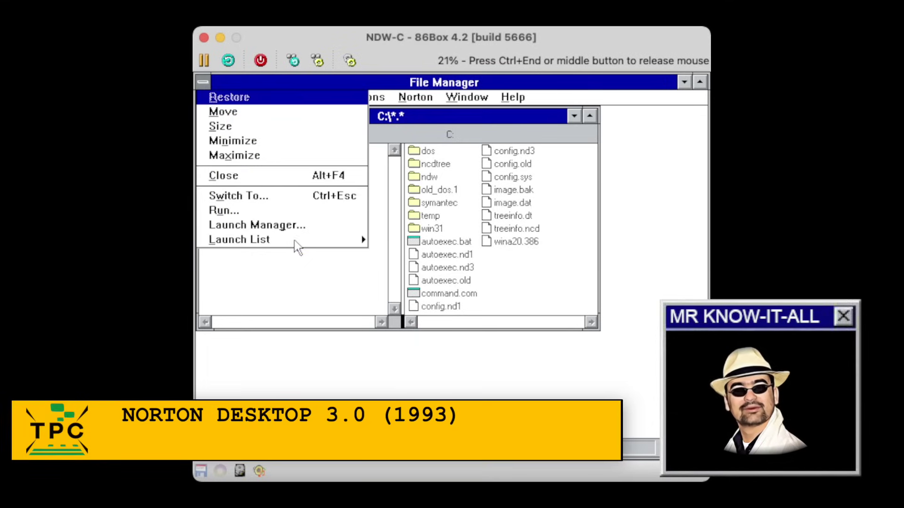
left_click(295, 241)
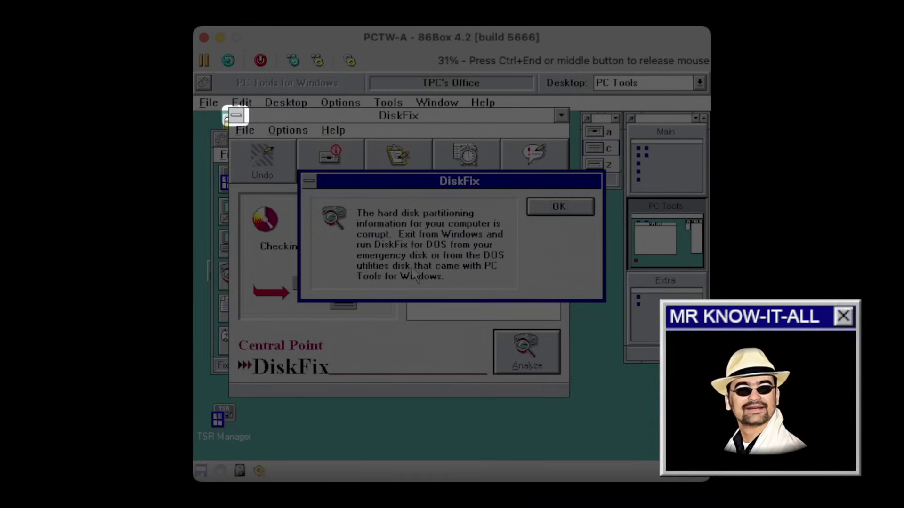
key("Return")
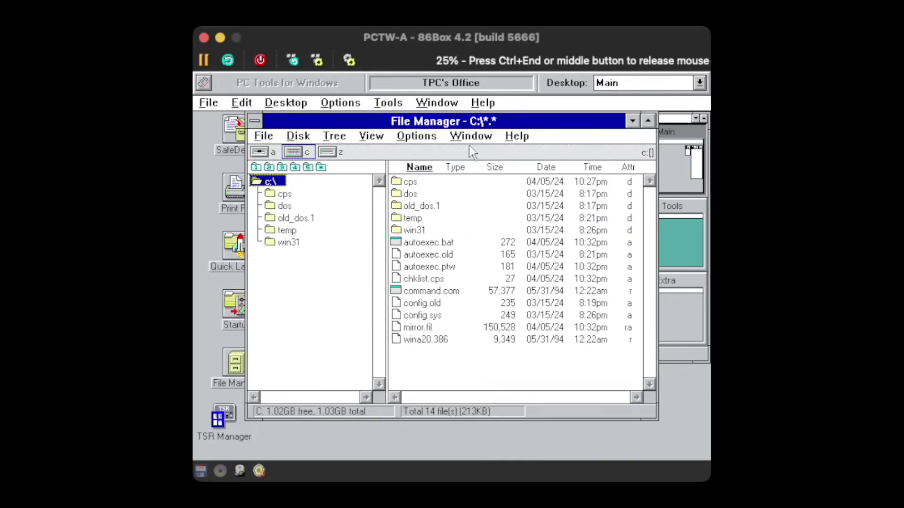
Step: Show About File Manager, then step through the task list down to TSR Manager
left_click(517, 136)
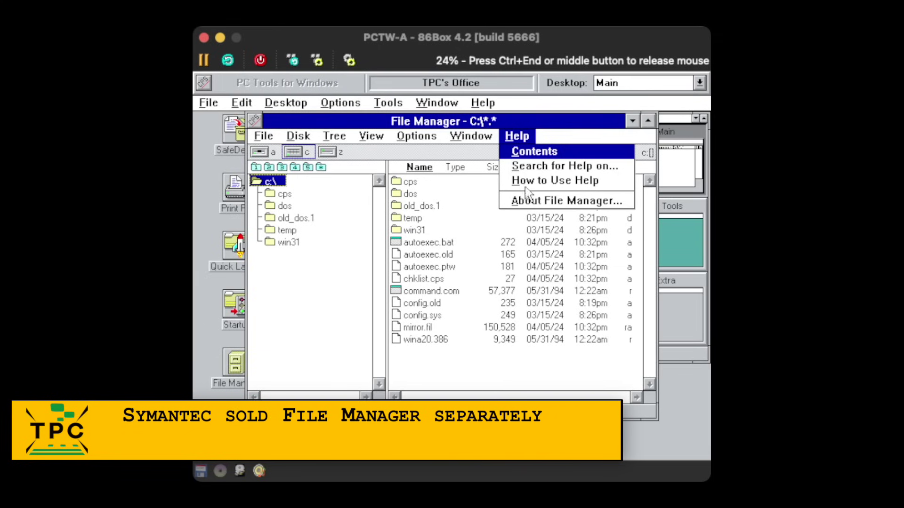
left_click(529, 202)
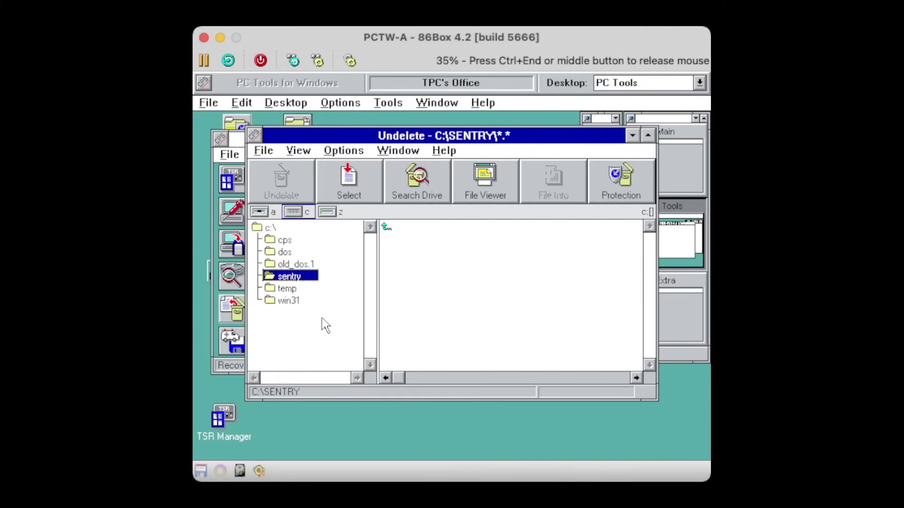
key("Down")
key("Down")
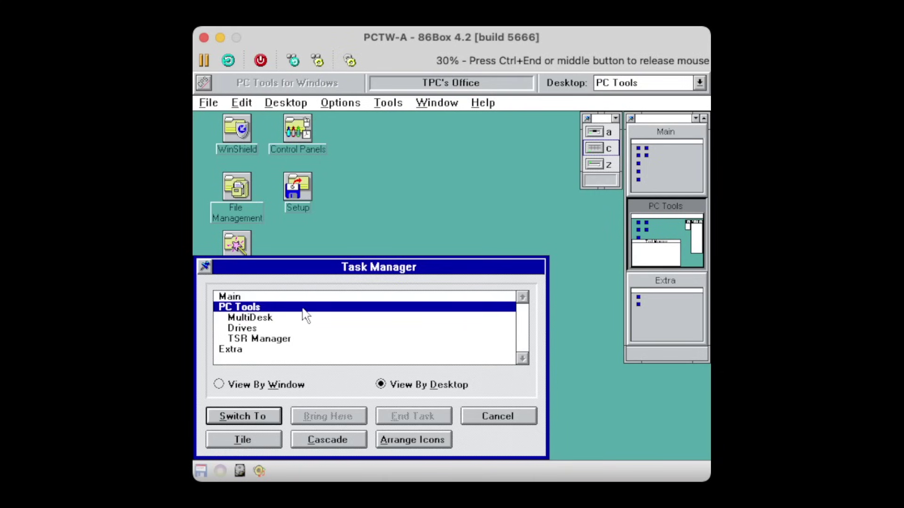
key("Down")
key("Down")
key("Down")
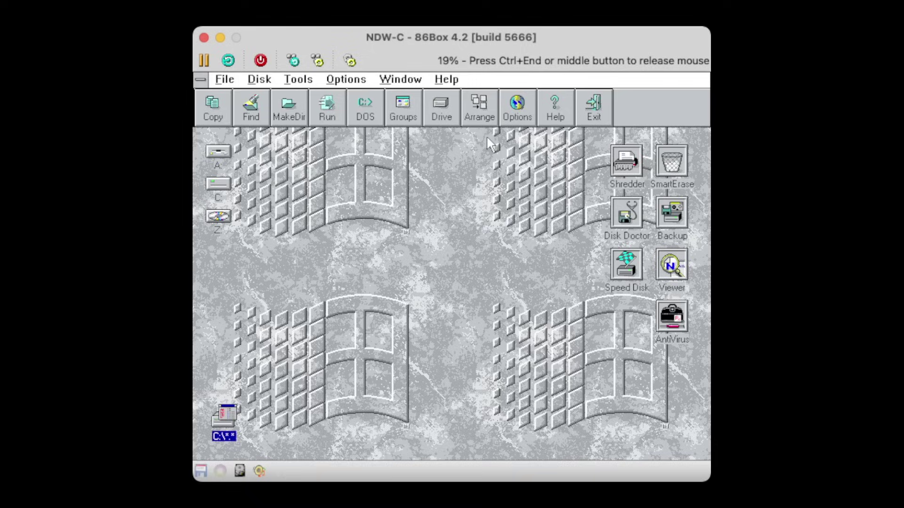
key("ctrl+Escape")
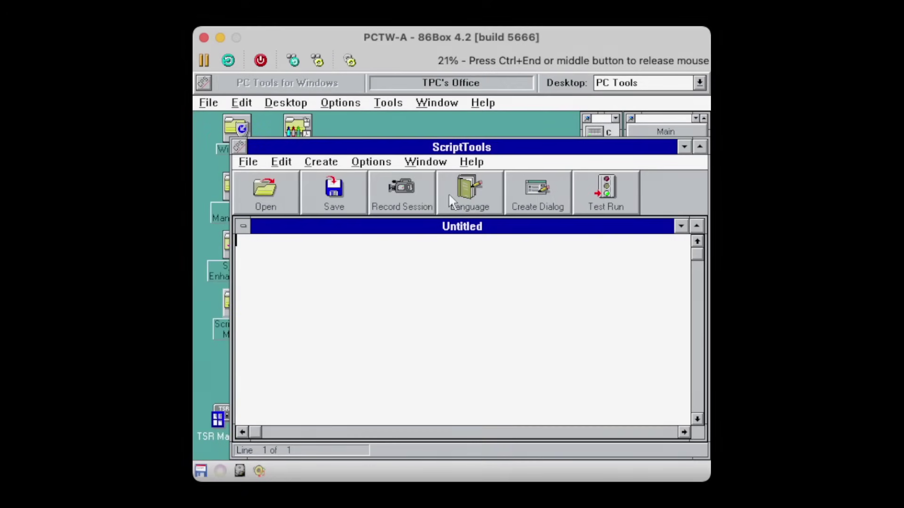
Step: Start macro recording, run Write, and type 'Hello World, This is a Macro Test'
left_click(402, 191)
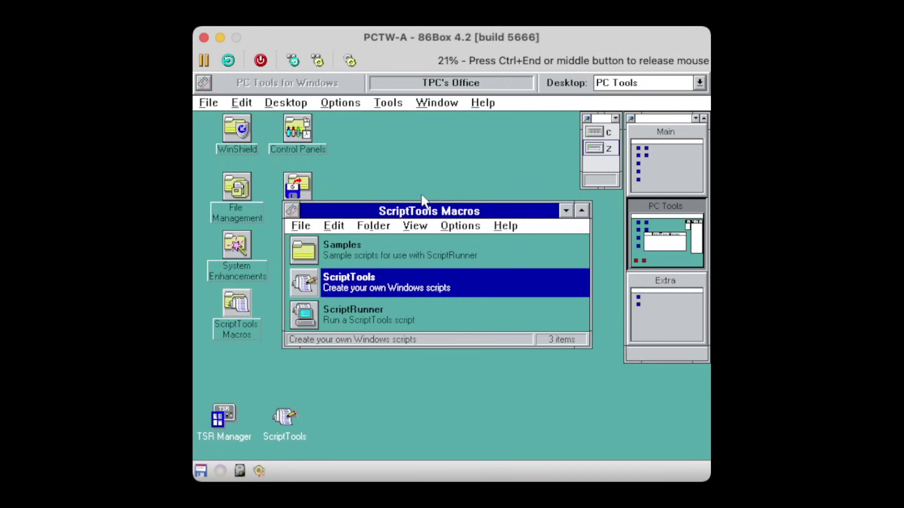
left_click(218, 103)
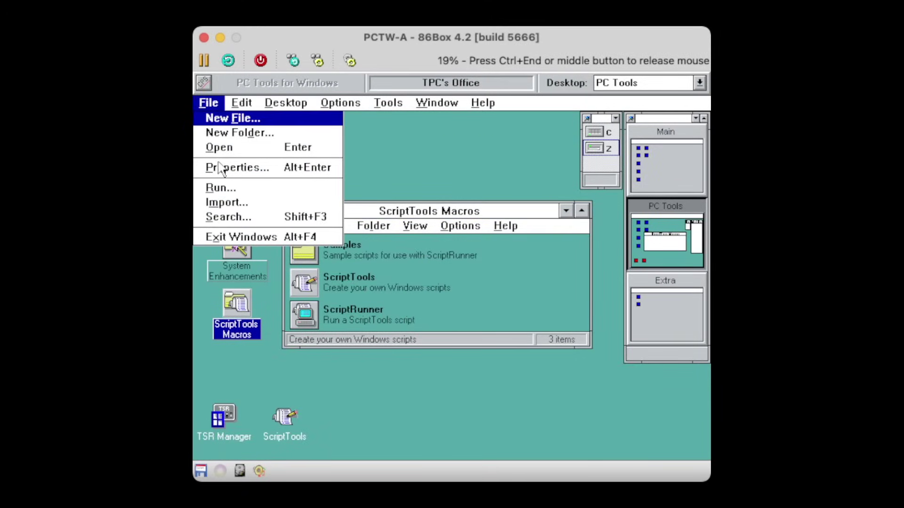
left_click(221, 189)
type("write")
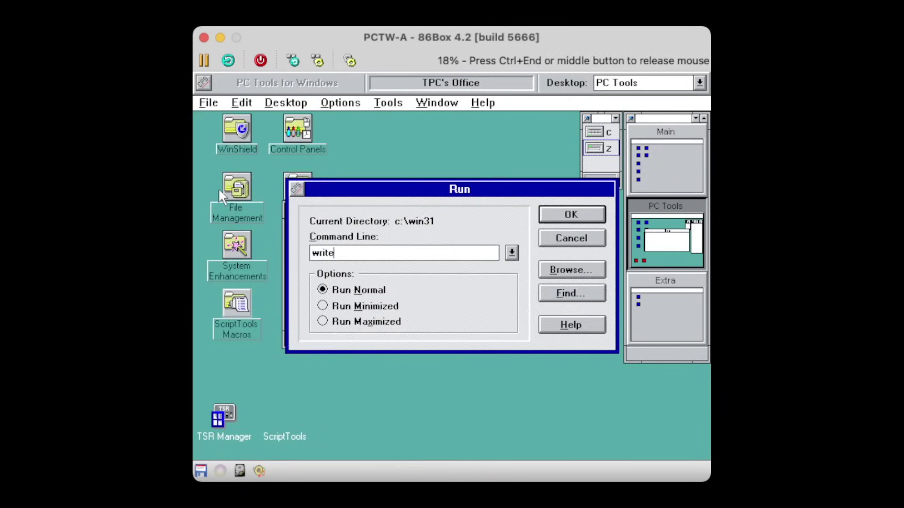
key("Return")
type("Hello ")
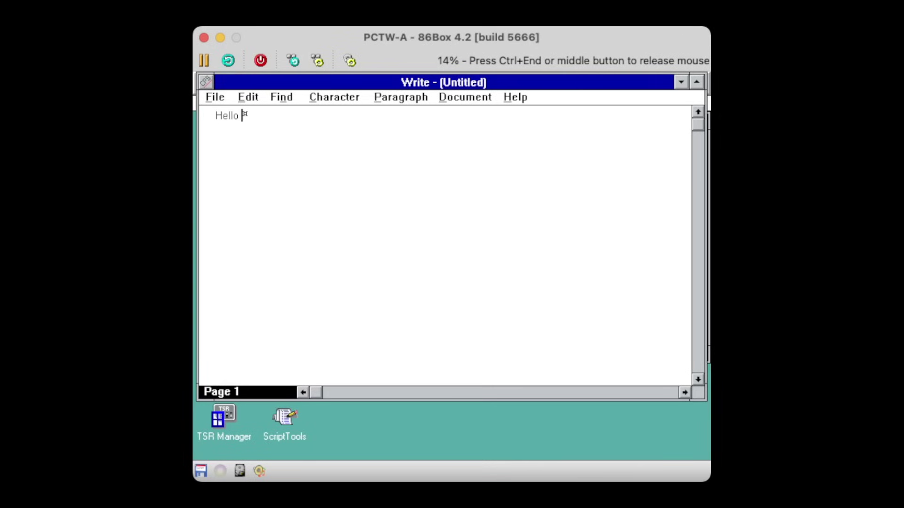
type("World, ")
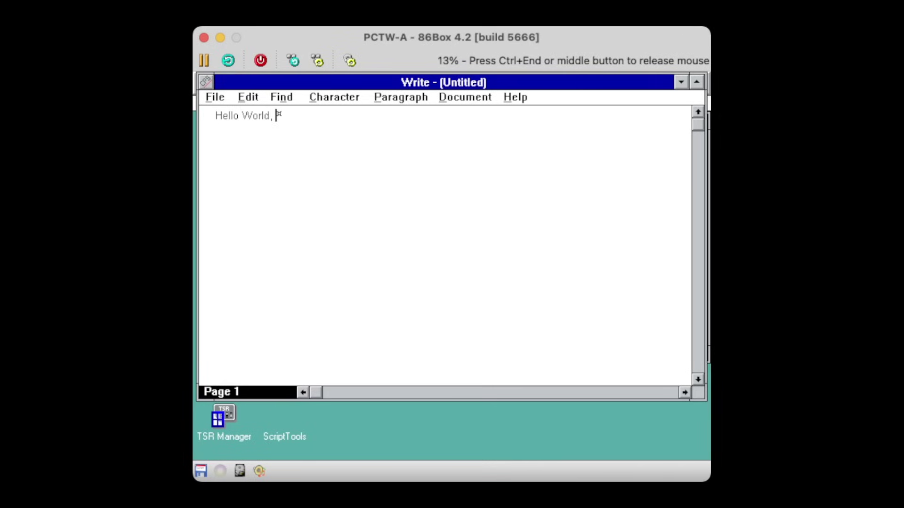
type("Th")
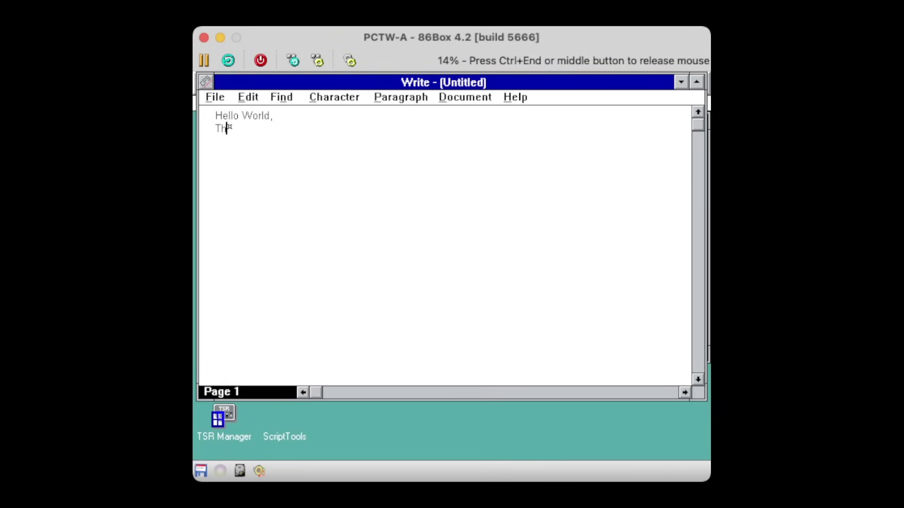
type("is is a Macro T")
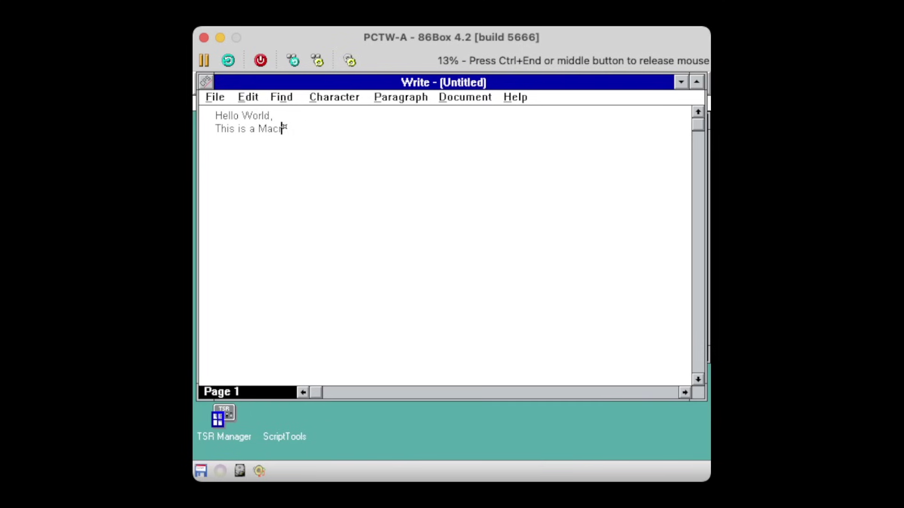
Step: Save the note as TEST.WRI in the temp folder and close Write
key("alt+f")
key("a")
left_click(438, 225)
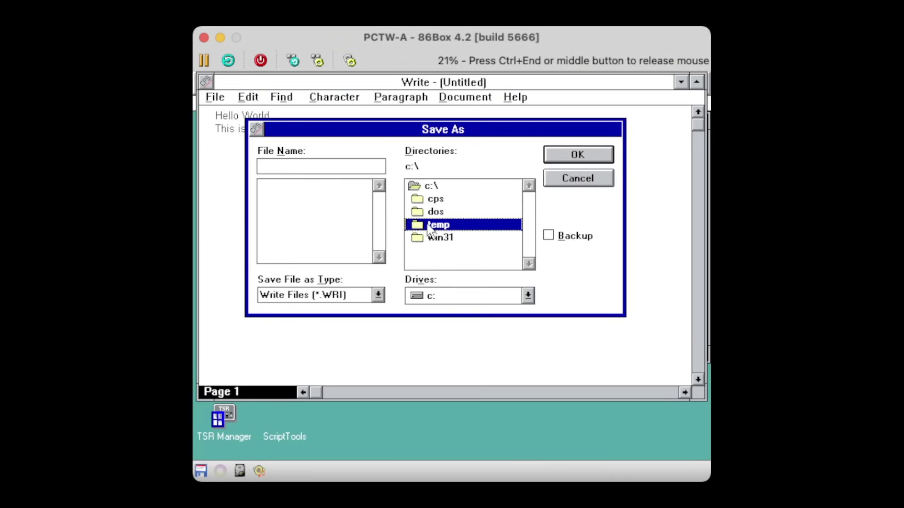
double_click(438, 225)
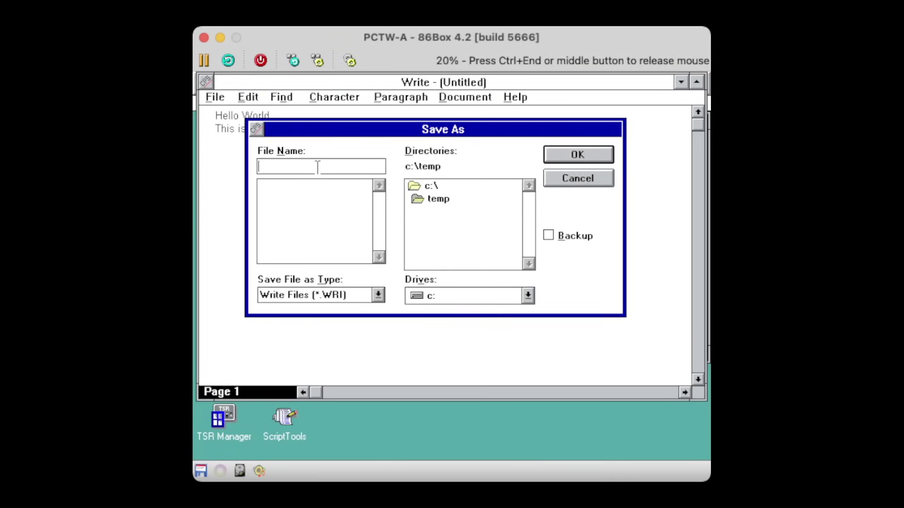
type("test.wri")
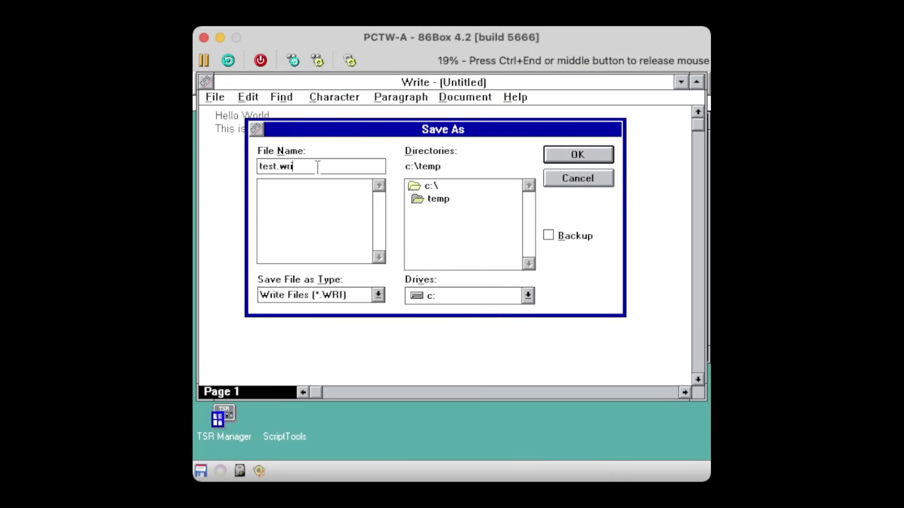
key("Return")
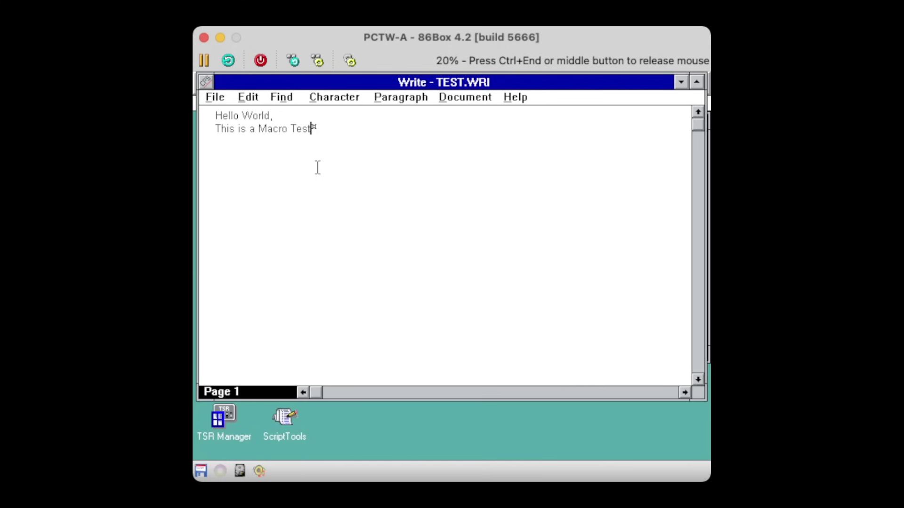
key("alt+F4")
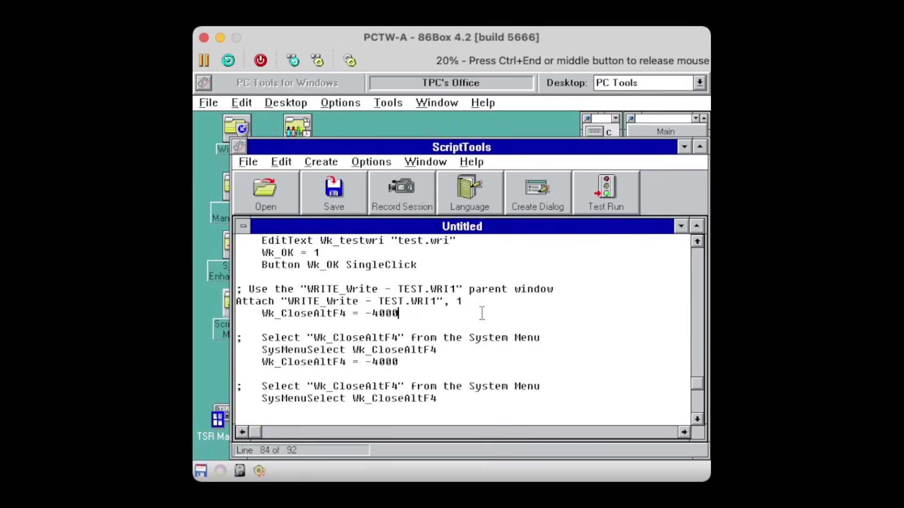
Step: Jump back to the top of the recorded 92-line script to review it
key("Page_Up")
key("Page_Up")
key("Page_Up")
key("Page_Up")
key("Page_Up")
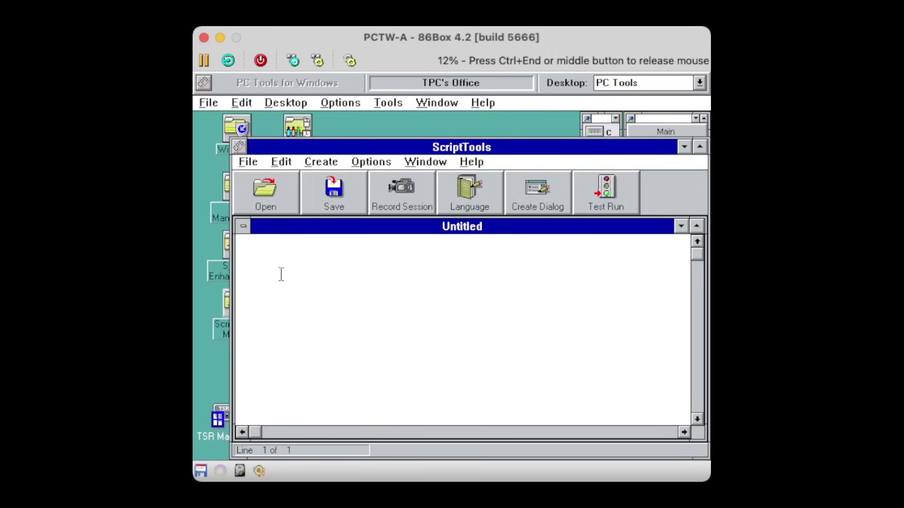
Step: Browse the script Language statements, reading AttachMouseX, and close the list without pasting
left_click(459, 203)
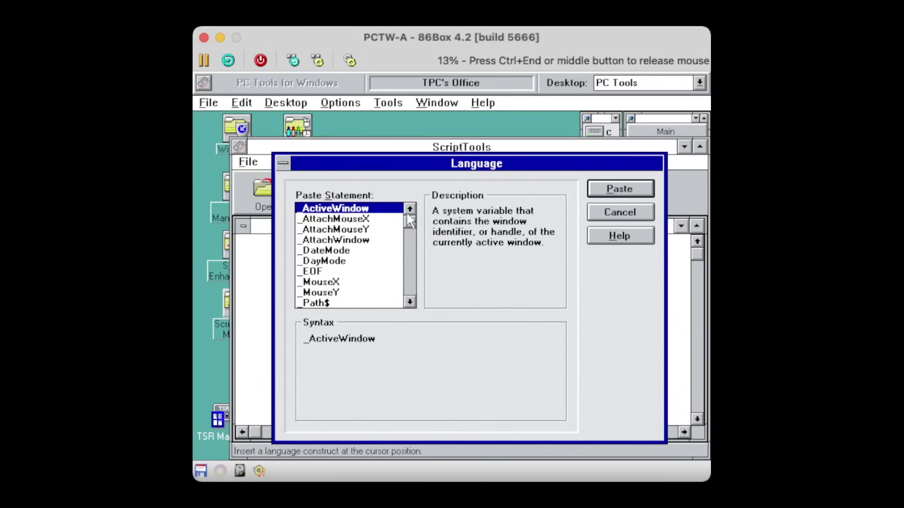
left_click(376, 220)
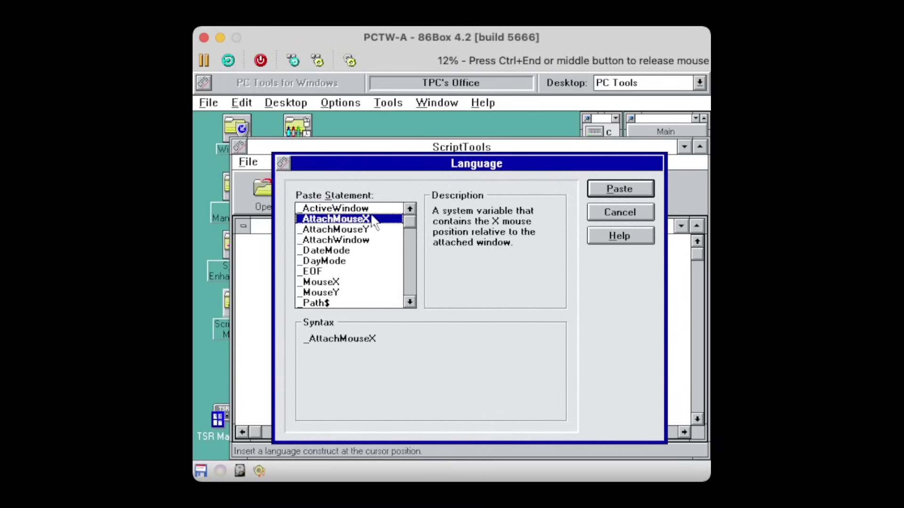
key("Down")
key("Down")
key("Page_Down")
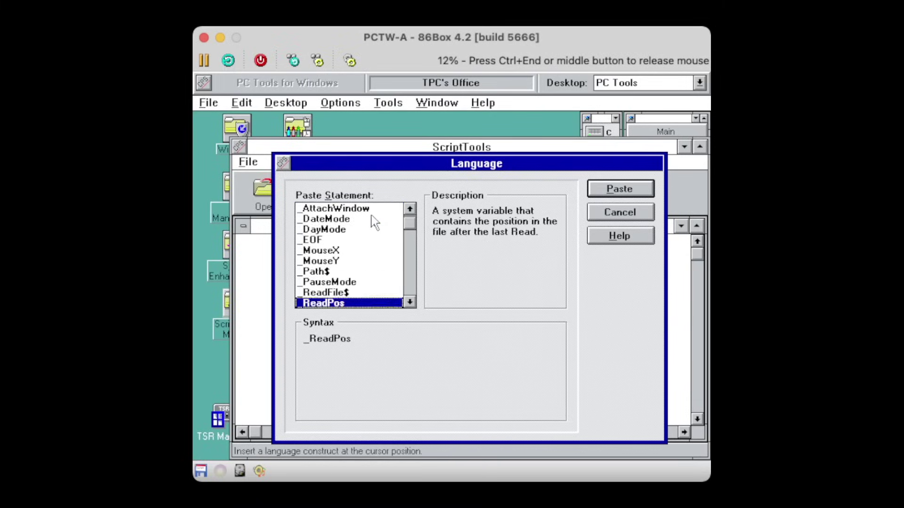
key("Escape")
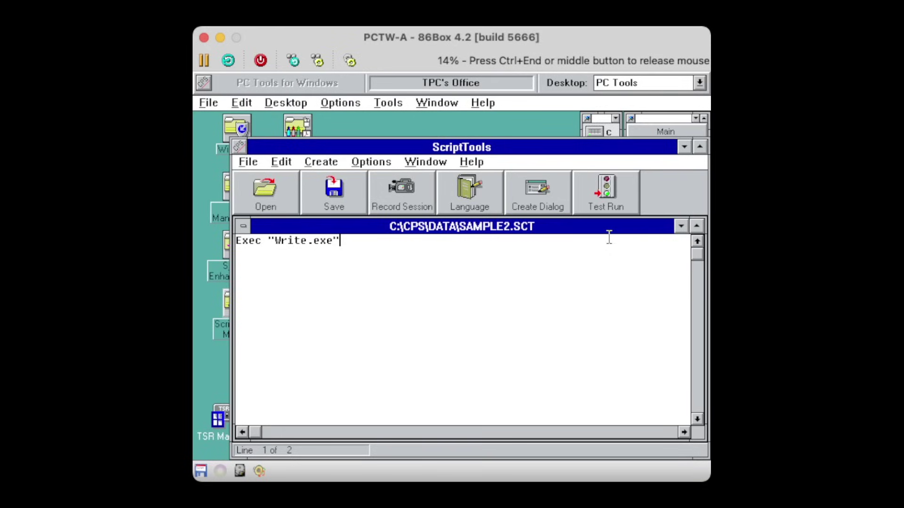
Step: Insert blank lines above the Exec "Write.exe" line in SAMPLE2.SCT
key("Home")
key("Return")
key("Return")
key("Up")
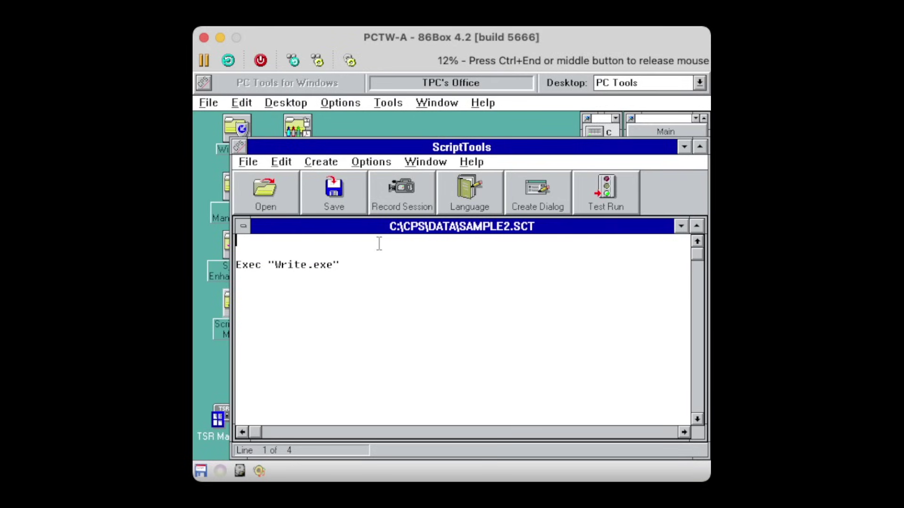
Step: Create a new dialog named runWrite with the caption 'Running Write'
left_click(556, 186)
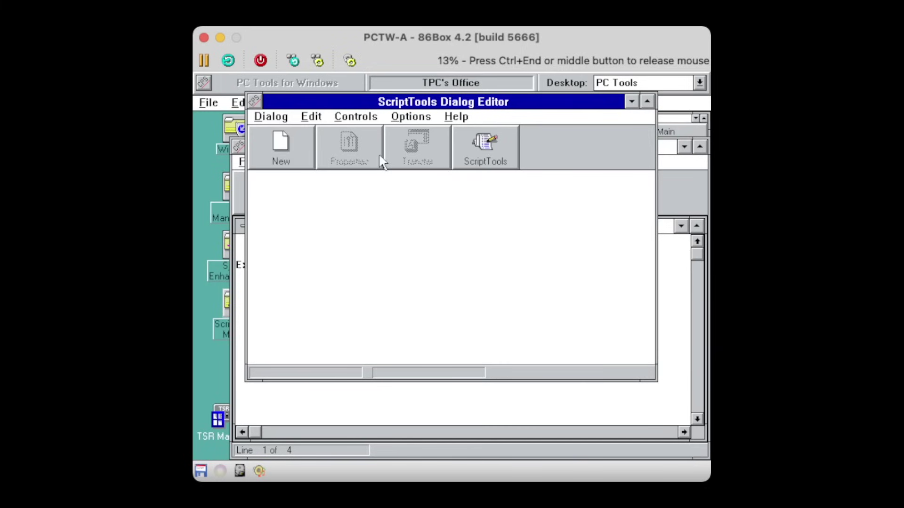
left_click(292, 158)
type("run")
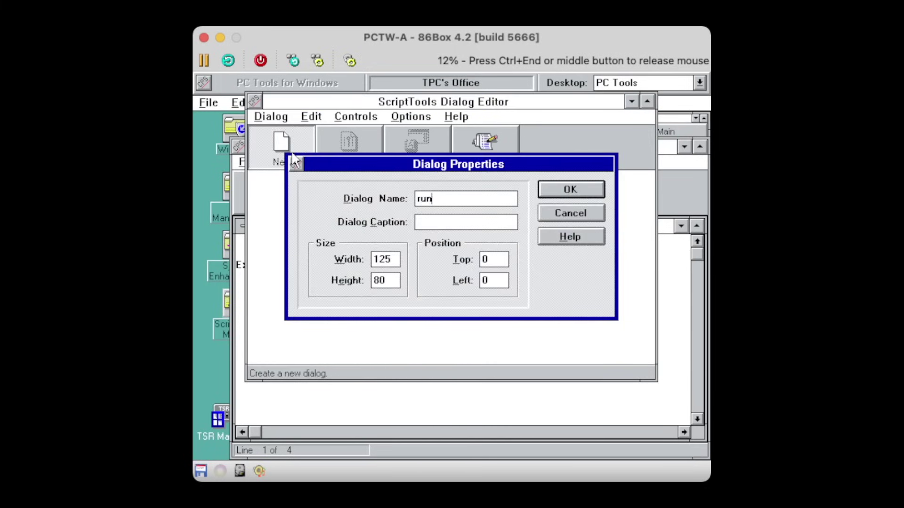
type("Write")
key("Tab")
type("Running Write")
key("Return")
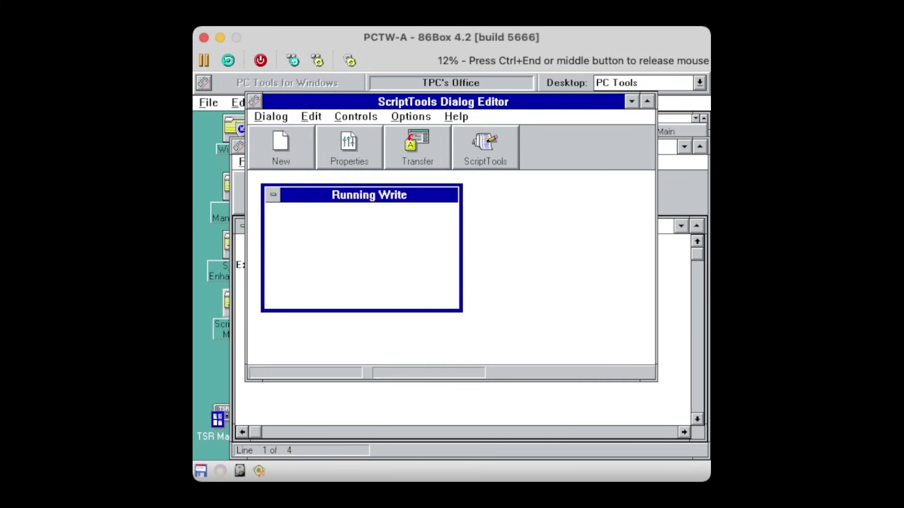
Step: Add an information icon and the label 'About to run Write', positioned side by side
left_click(356, 116)
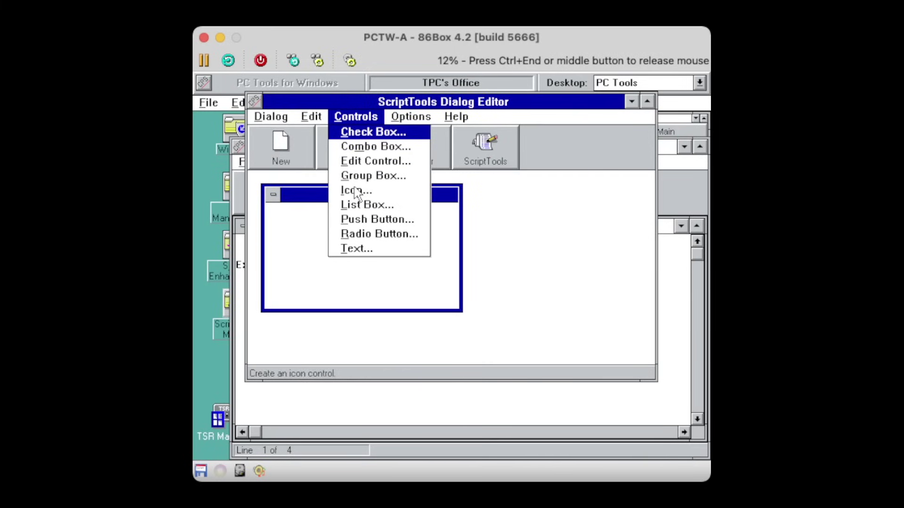
left_click(356, 190)
key("Return")
left_click(370, 118)
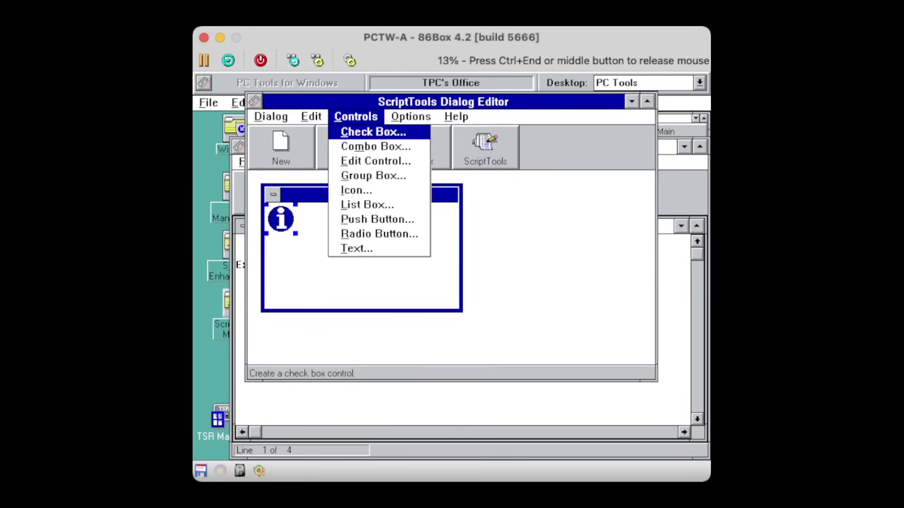
left_click(367, 247)
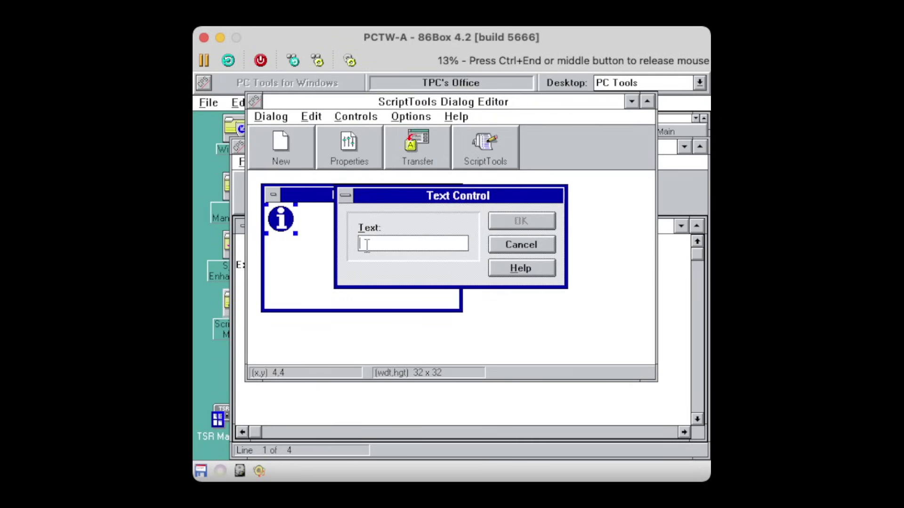
type("About to run Write")
key("Return")
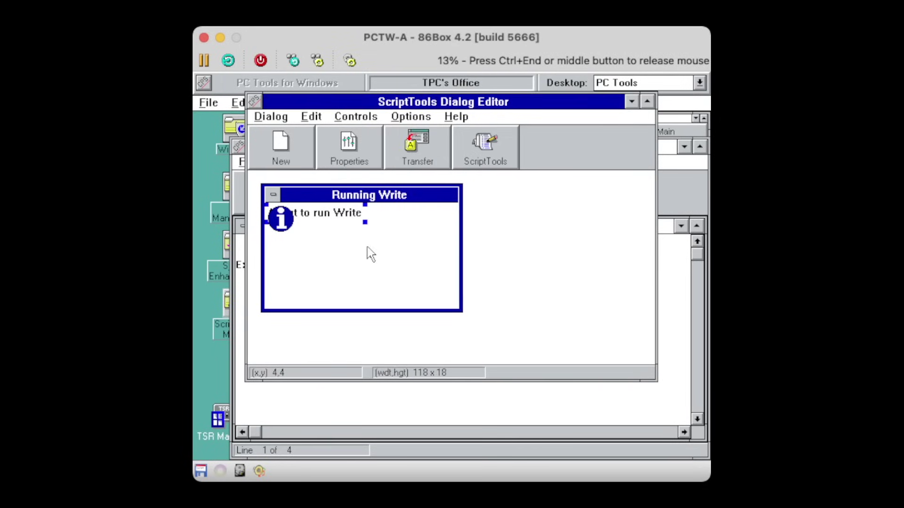
left_click_drag(330, 212, 403, 227)
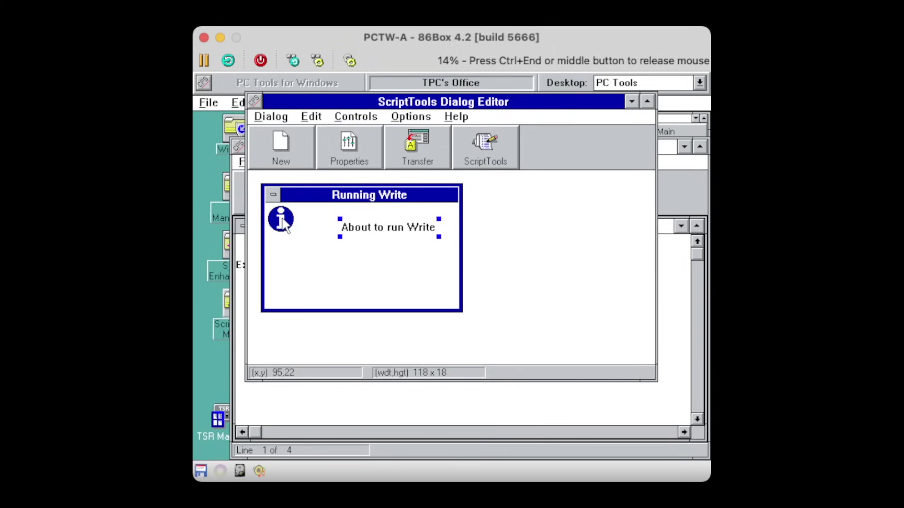
left_click_drag(285, 225, 295, 235)
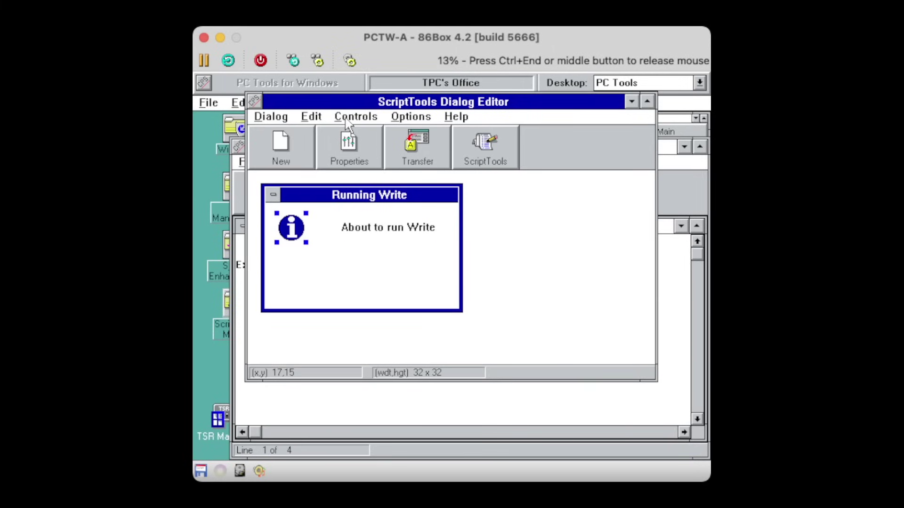
Step: Add an 'OK' push button and place it below the message text
left_click(361, 118)
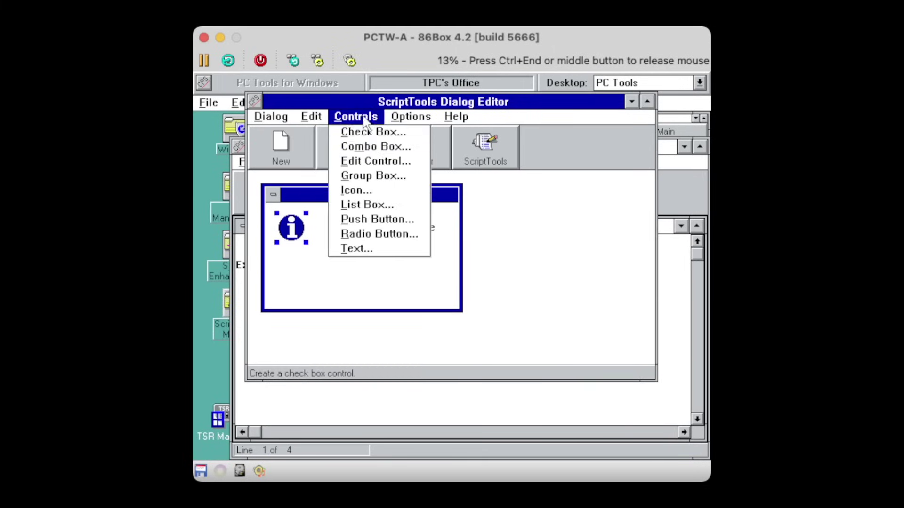
left_click(364, 220)
type("OK")
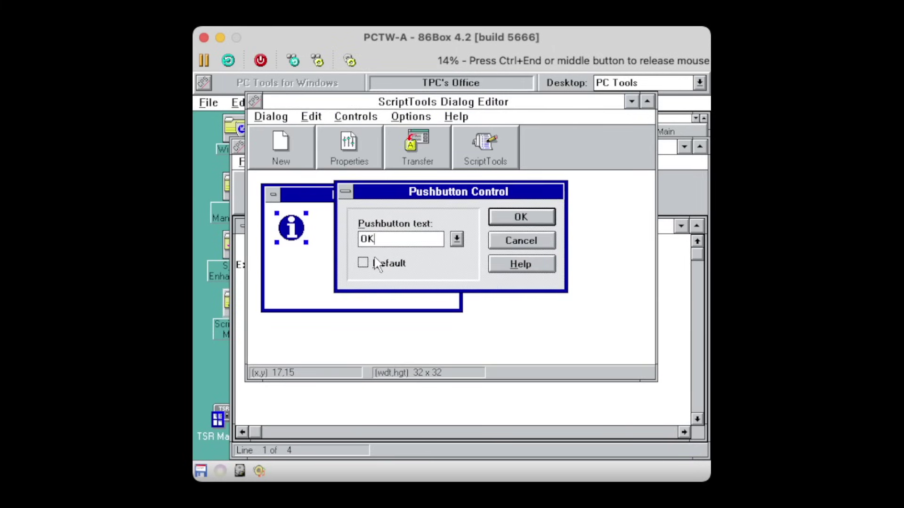
left_click(521, 217)
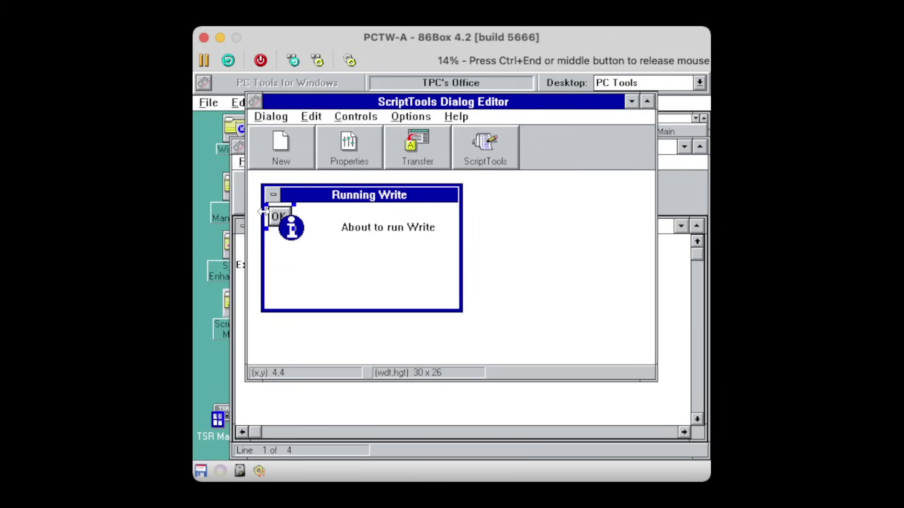
left_click_drag(264, 211, 369, 289)
Step: Transfer the runWrite dialog into SAMPLE2.SCT and insert a 'Dialog runWrite' statement
left_click(278, 118)
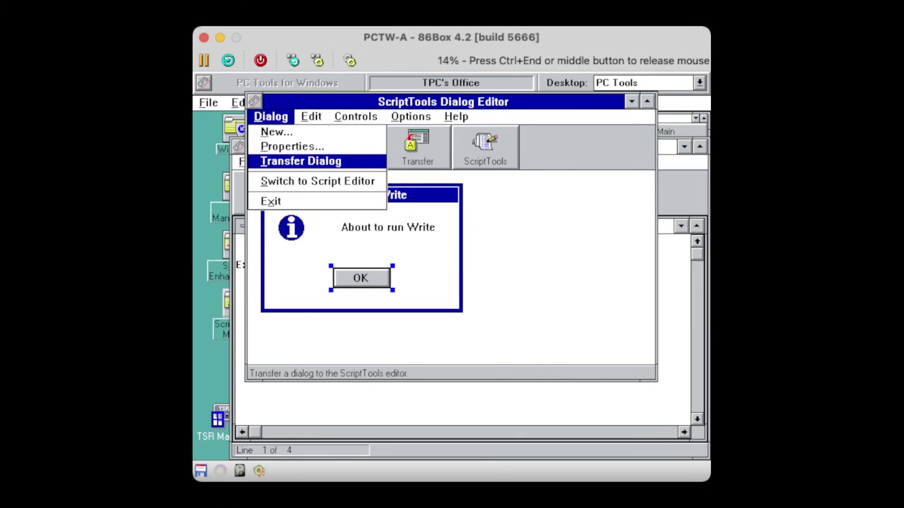
left_click(293, 161)
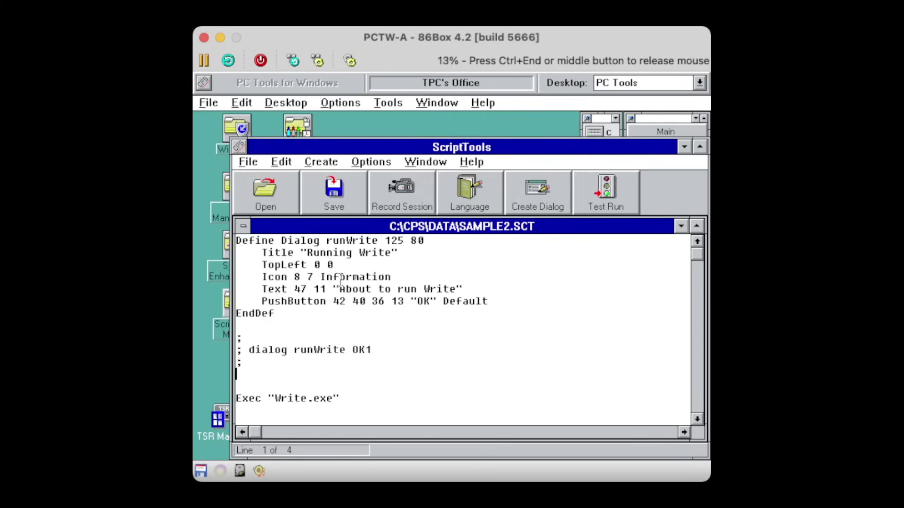
key("ctrl+l")
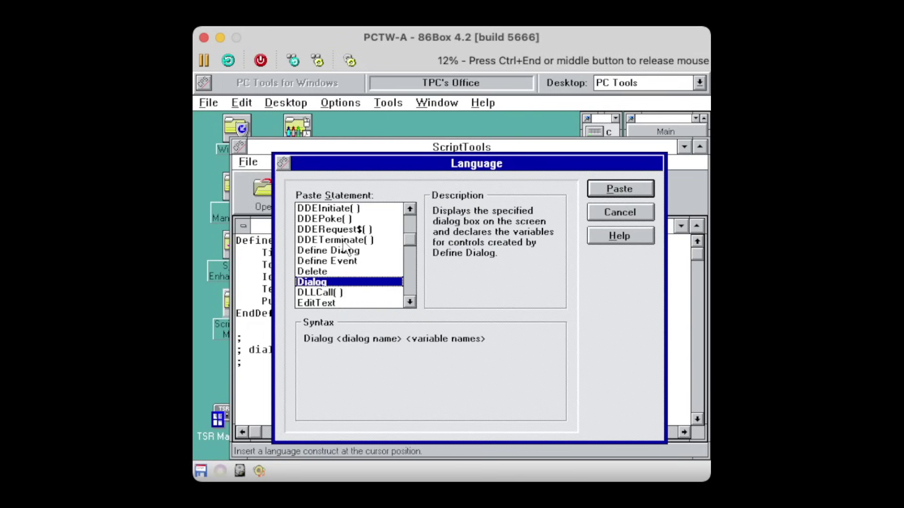
key("Return")
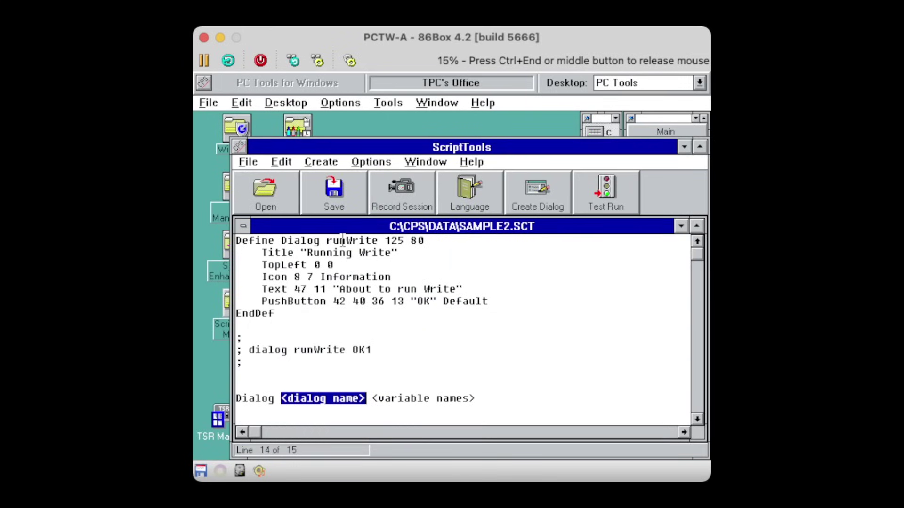
type("run")
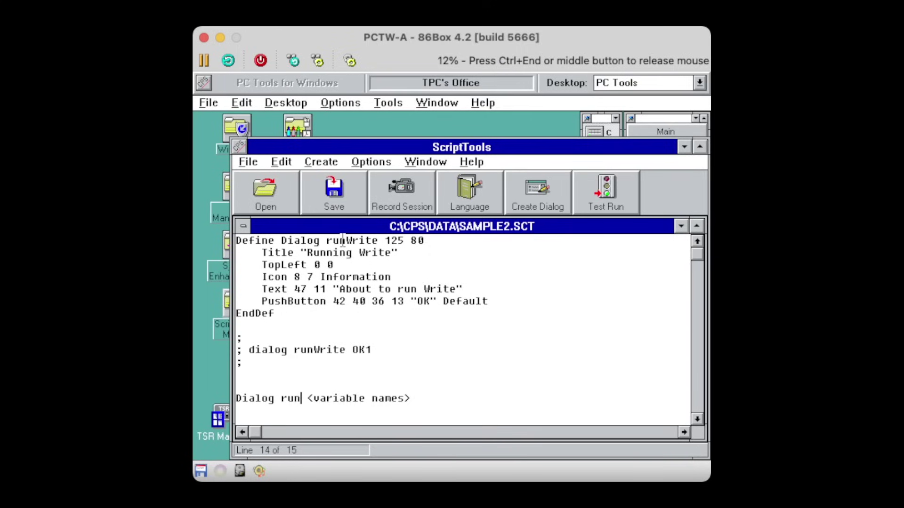
type("Write")
key("Delete")
key("Delete")
key("Delete")
key("Delete")
key("Delete")
key("Delete")
key("Delete")
key("Delete")
key("Delete")
key("Delete")
key("Delete")
key("Delete")
key("Delete")
key("Delete")
key("Delete")
key("Delete")
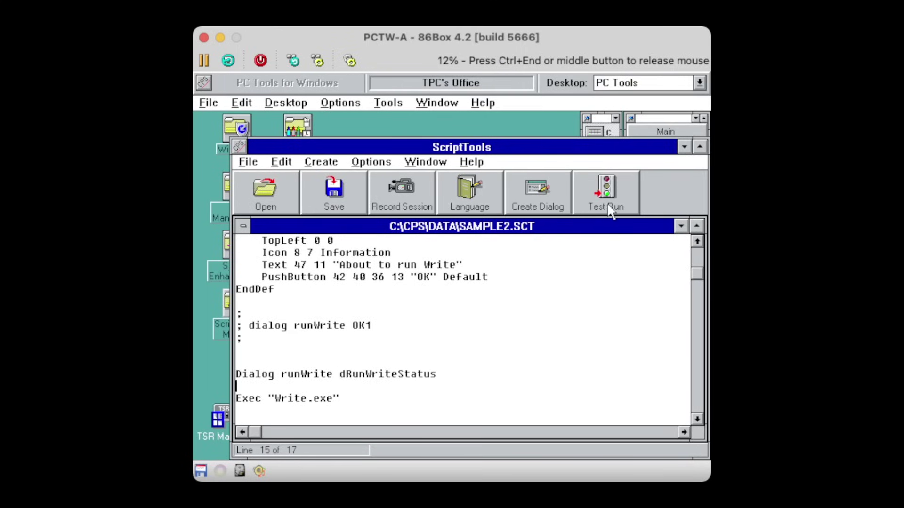
Step: Test-run the script, dismiss the Running Write message, and close the empty Write window
left_click(594, 207)
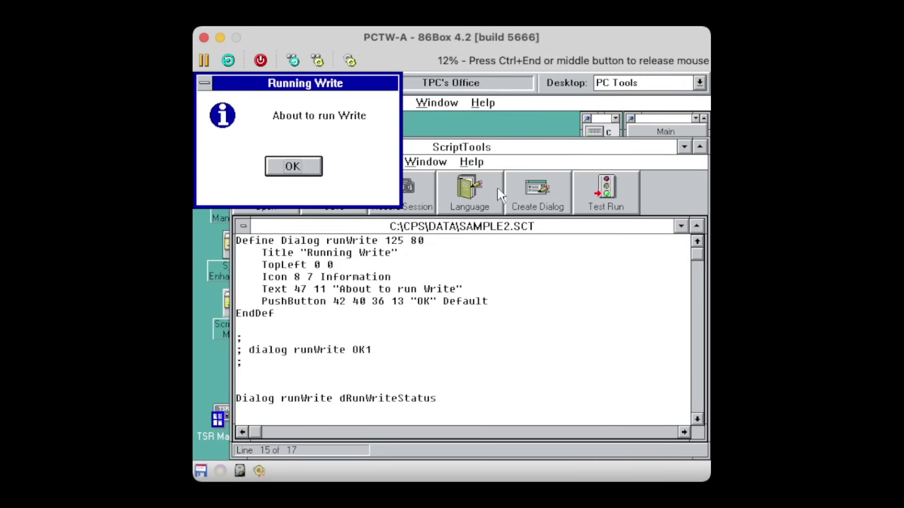
left_click(315, 170)
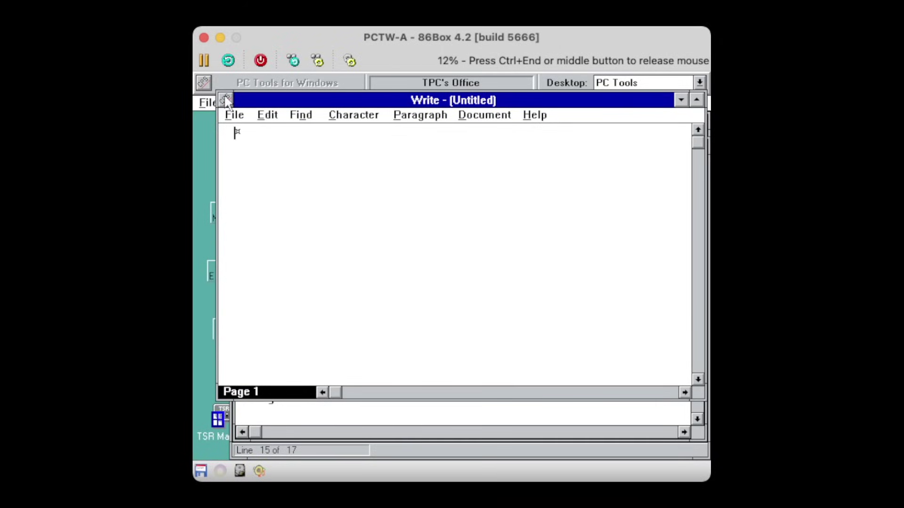
left_click(226, 100)
left_click(226, 100)
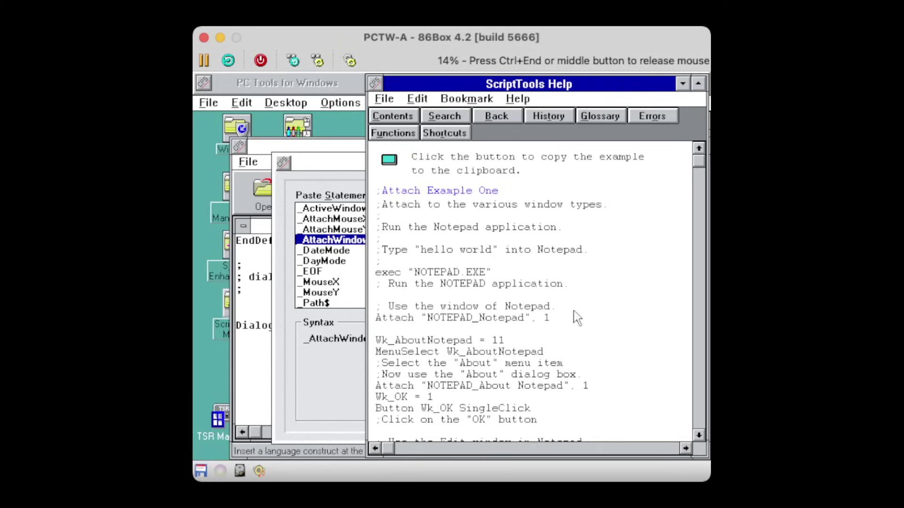
Step: Paste a new line under the Attach statement in SAMPLE2.SCT and test-run the macro
left_click(306, 276)
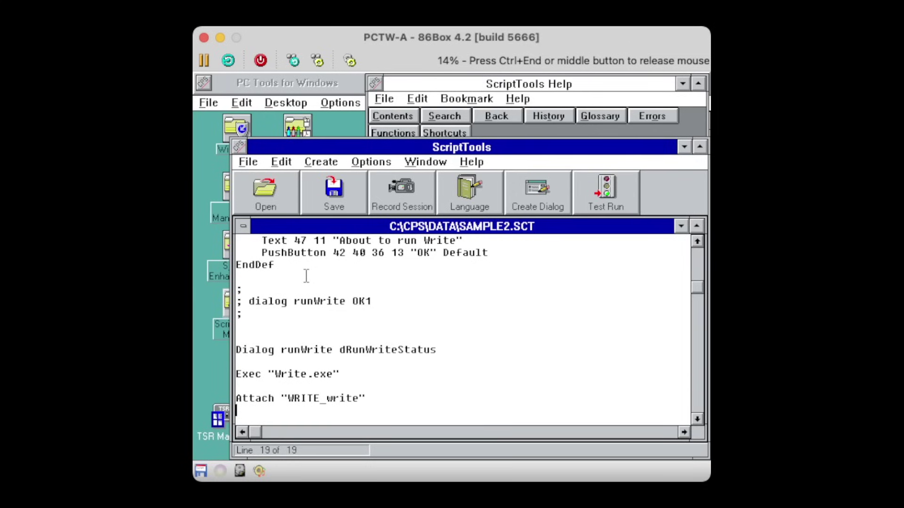
type("Type \"Hello World\"")
left_click(632, 194)
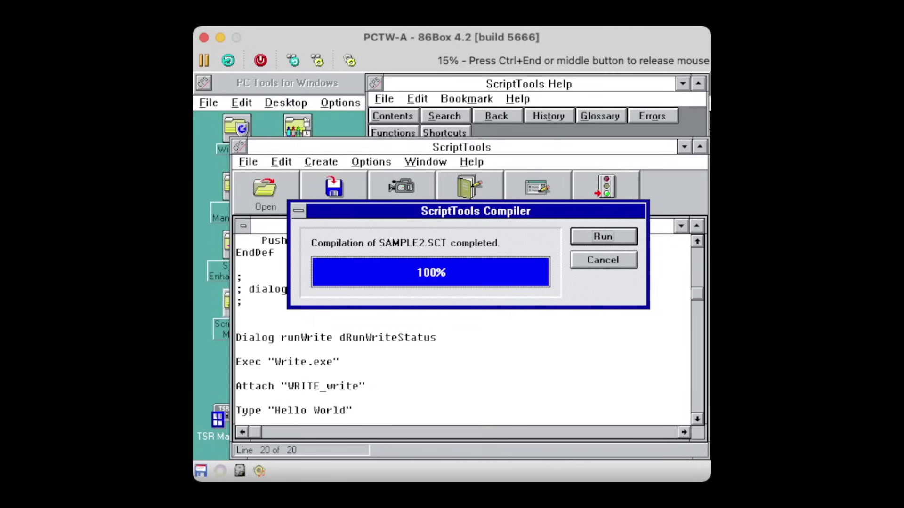
key("Return")
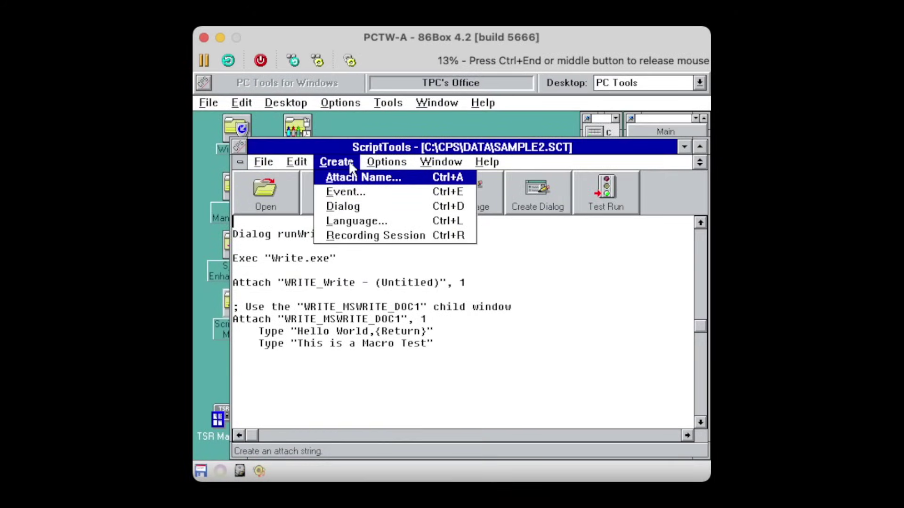
Step: Launch Write and identify its document window's attach name, WRITE_MSWRITE_DOC1
left_click(361, 178)
key("alt+f")
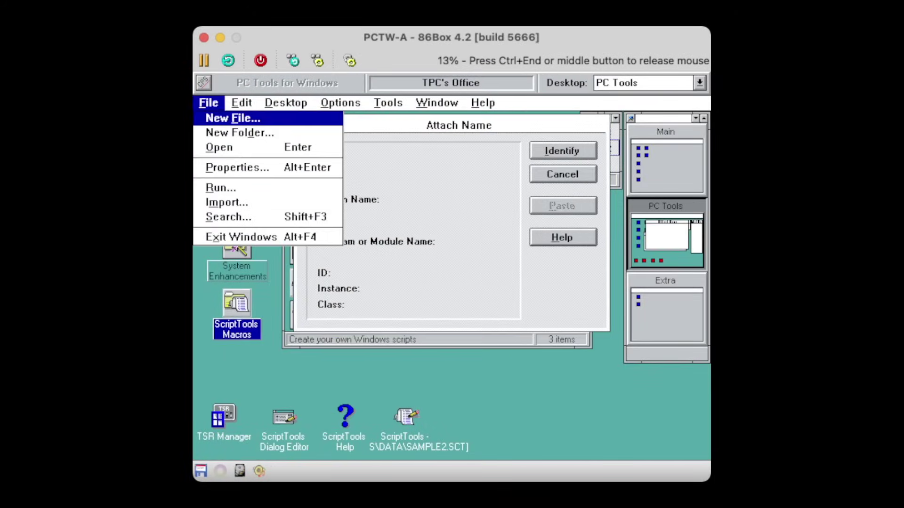
left_click(220, 187)
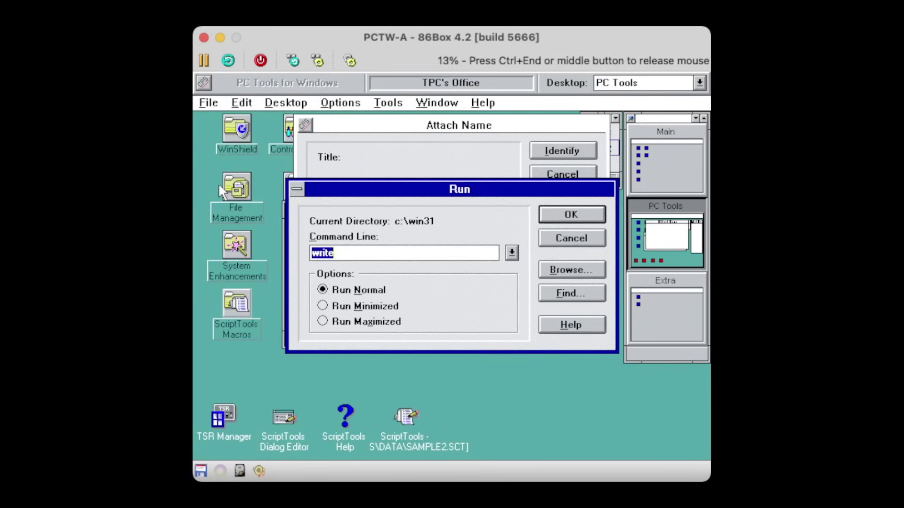
key("Return")
left_click(466, 126)
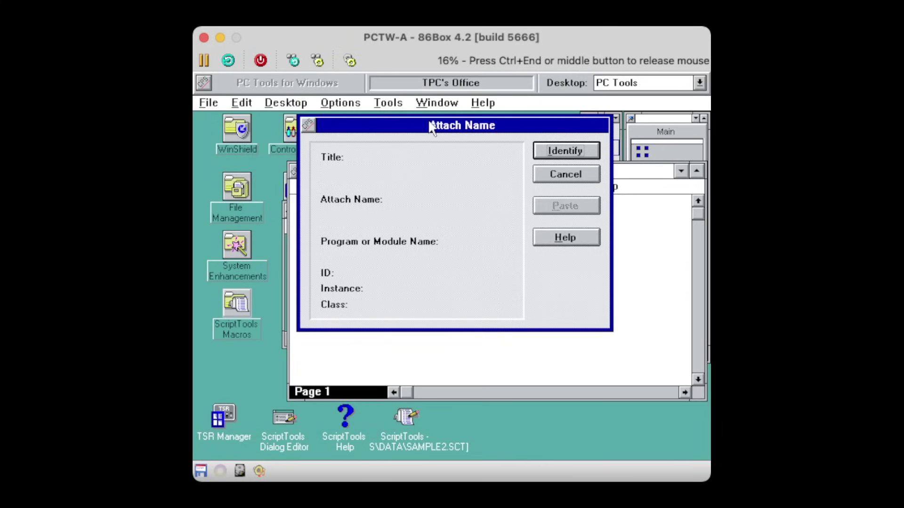
left_click_drag(363, 127, 312, 124)
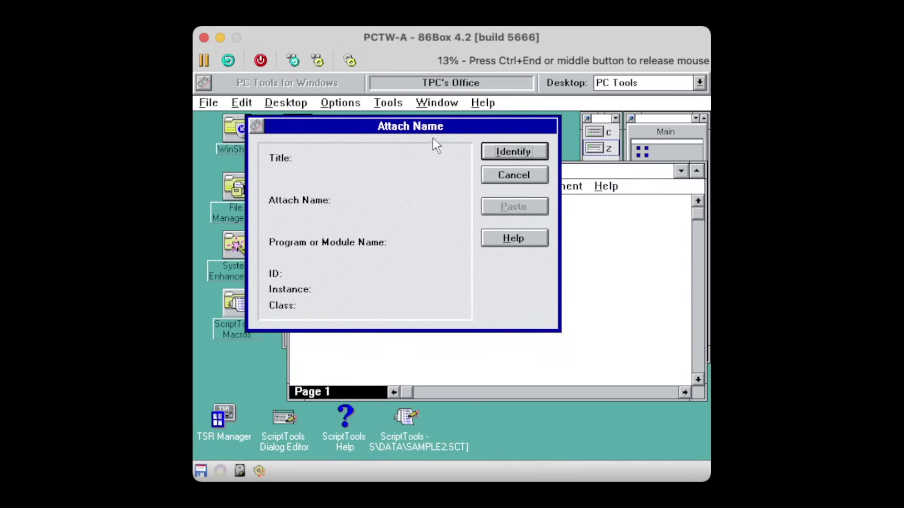
left_click(492, 160)
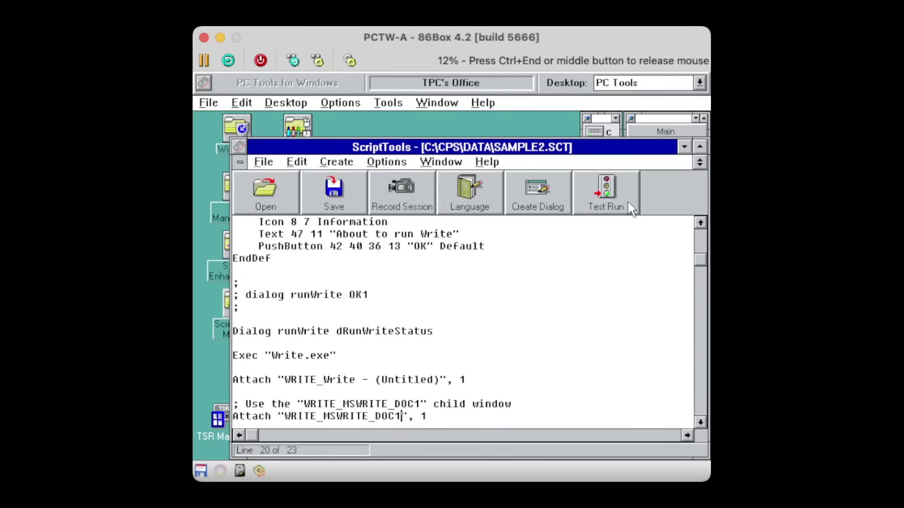
Step: Test-run the macro, then fill WindowExists with Write's untitled window name and add Then
left_click(626, 199)
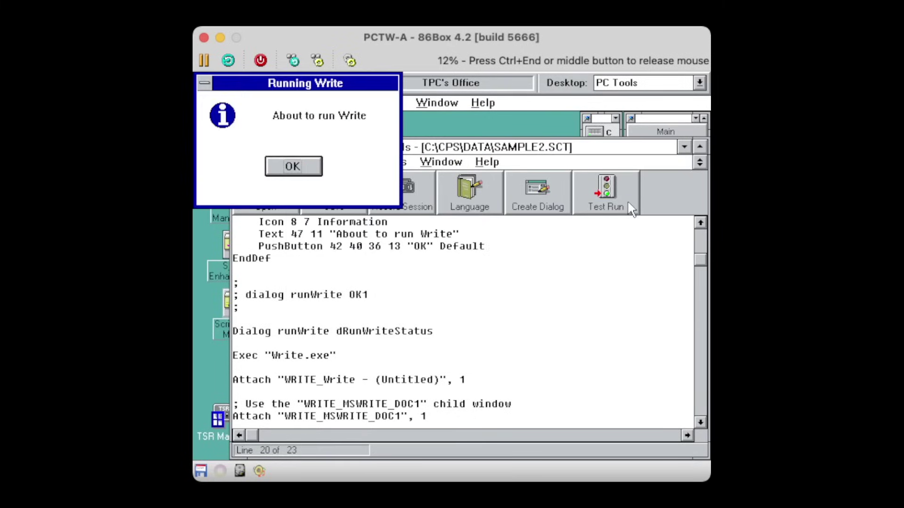
key("Return")
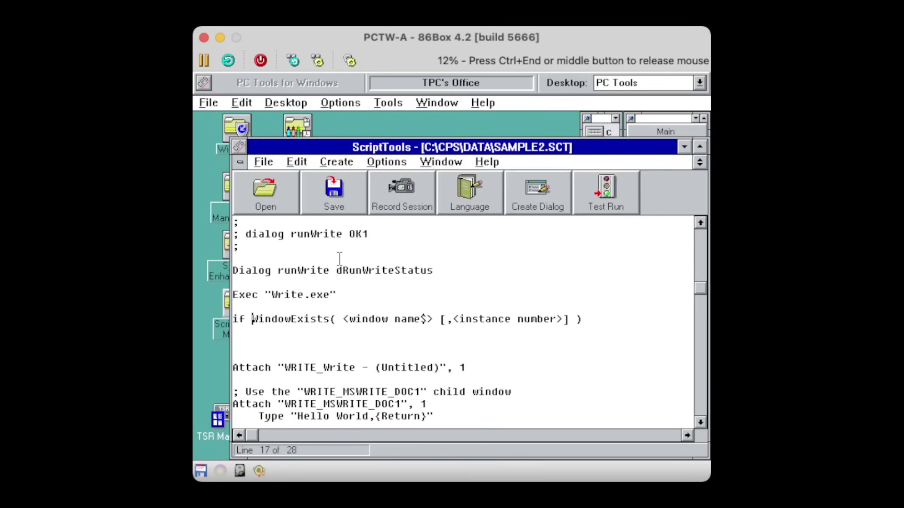
key("Right")
left_click_drag(279, 367, 477, 369)
key("ctrl+c")
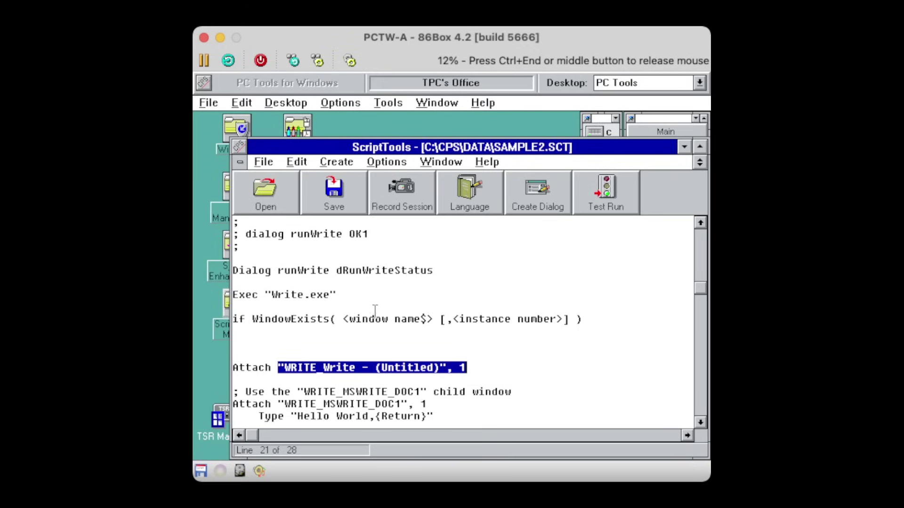
left_click(345, 315)
key("shift+End")
key("shift+Left")
key("shift+Left")
key("ctrl+v")
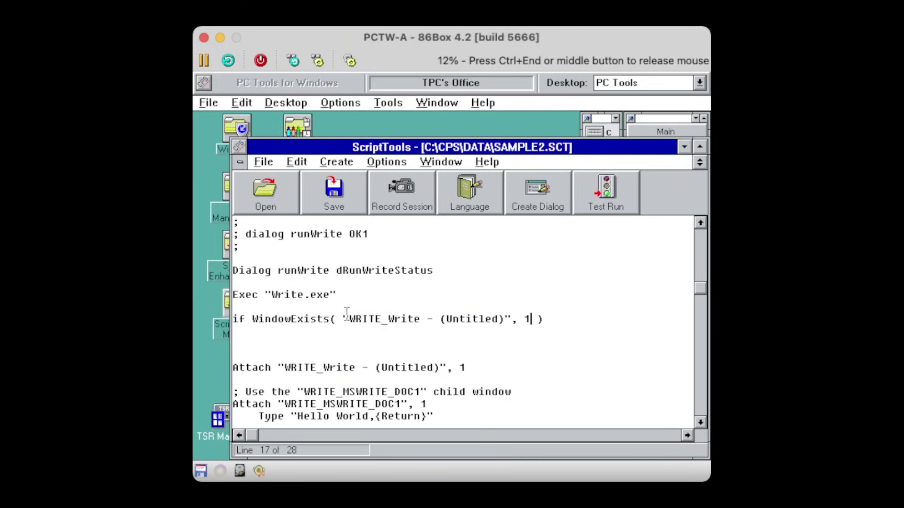
key("End")
type("Then")
Step: Indent the Attach and Type lines inside the If block and add Else and endIf
key("Down")
key("Delete")
key("Delete")
key("Delete")
key("Tab")
key("Down")
key("Down")
key("Tab")
key("Home")
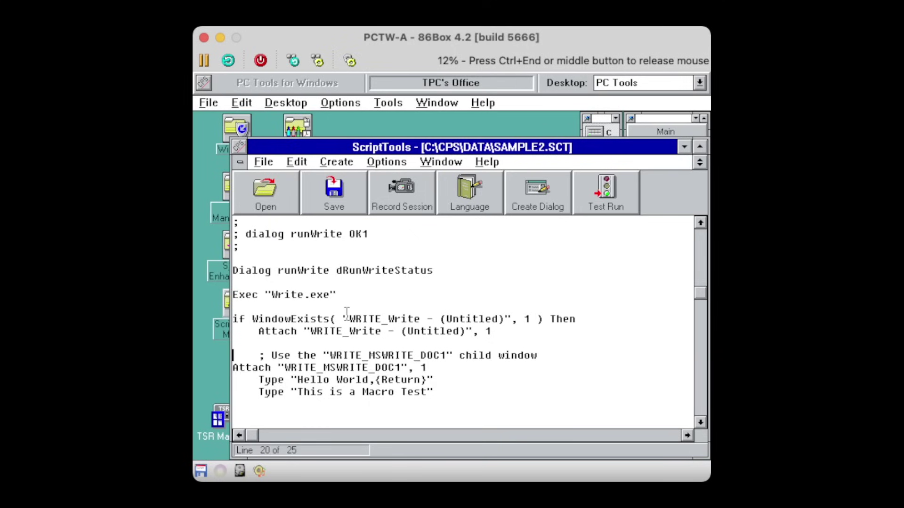
key("Down")
key("Tab")
key("Down")
key("Tab")
key("Down")
key("Tab")
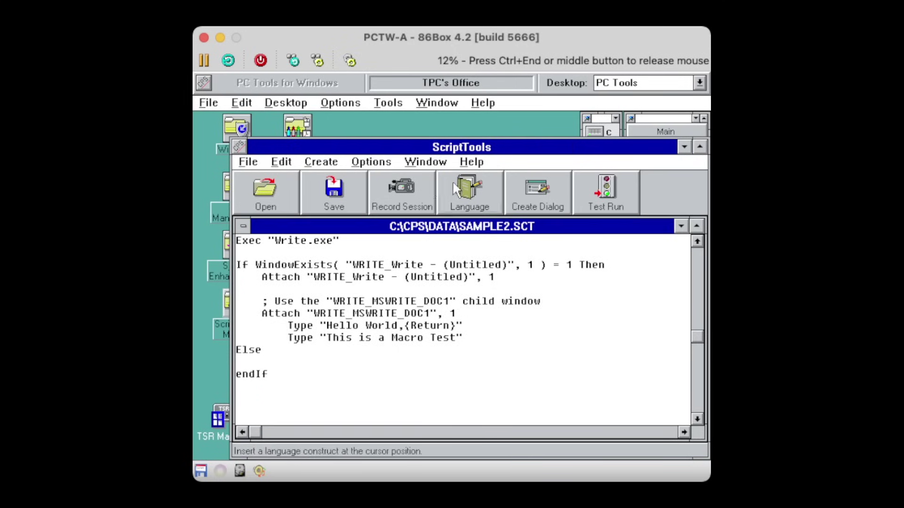
Step: Insert a MessageBox in the Else branch, checking its help for icon codes, with button type 16
left_click(453, 186)
left_click(338, 240)
double_click(338, 240)
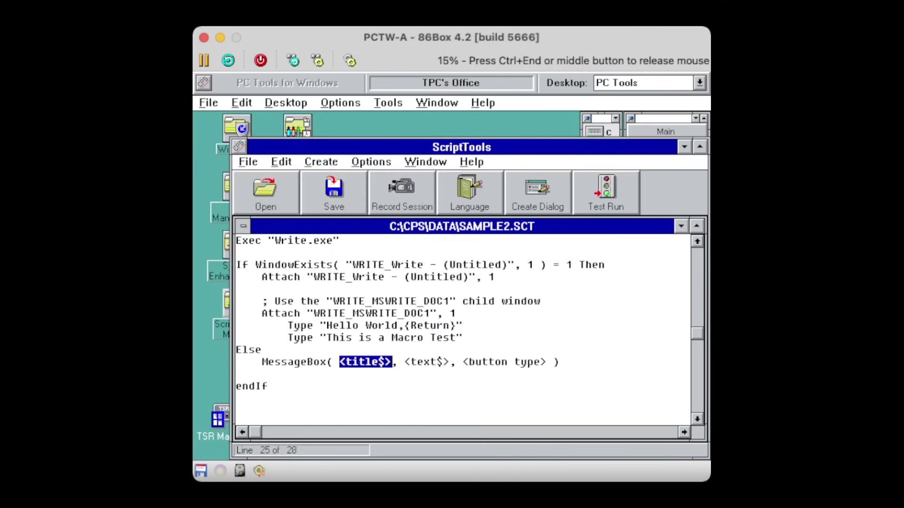
left_click(346, 362)
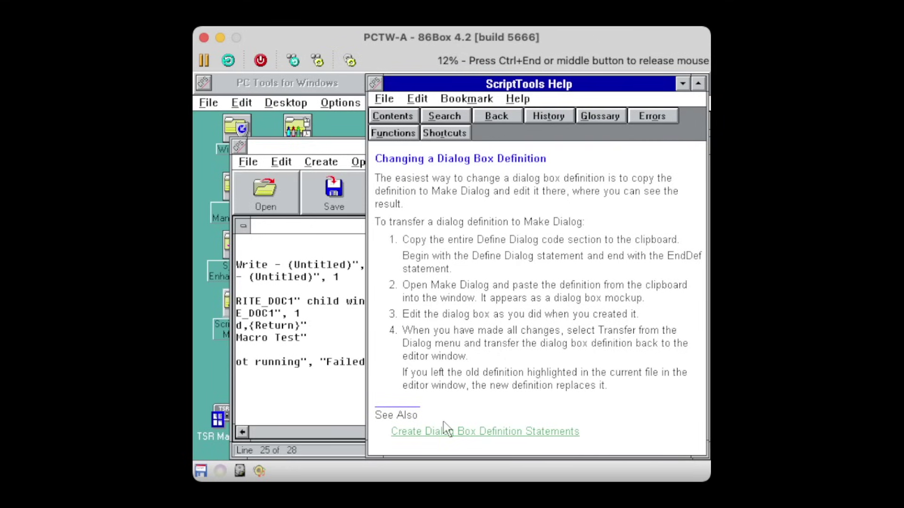
left_click(445, 431)
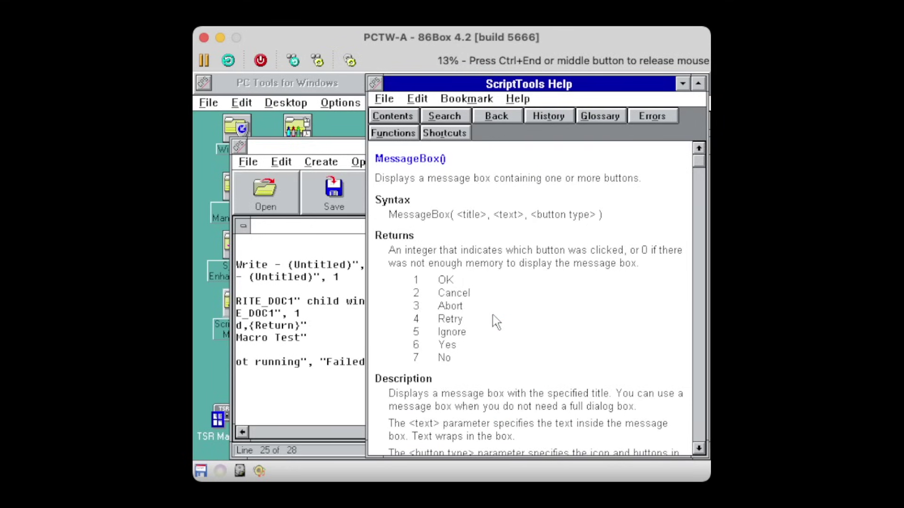
key("Page_Down")
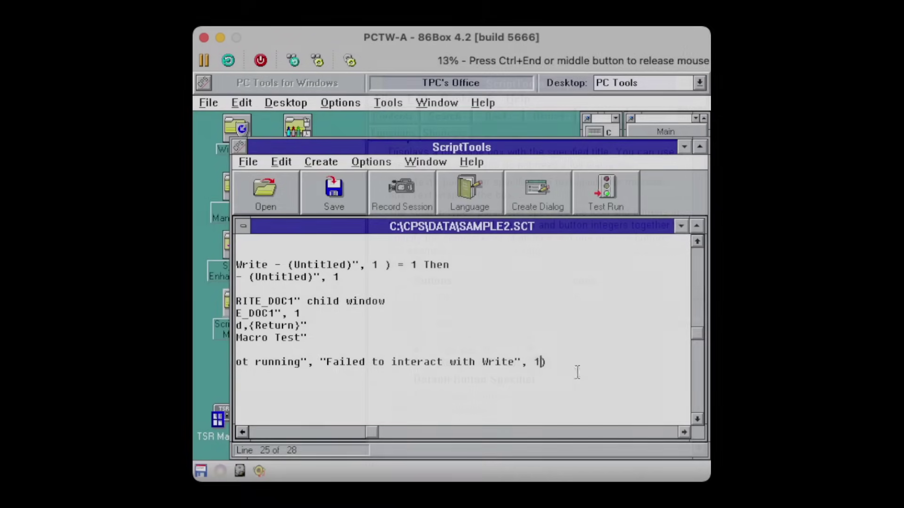
type("6")
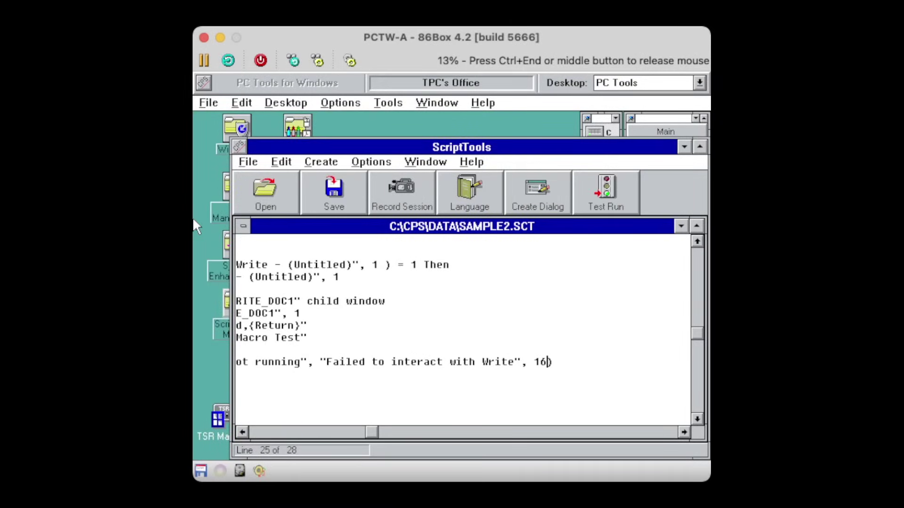
Step: Read the line 17 compile error in SAMPLE2.ERR and change the comparison value to 1
left_click(597, 210)
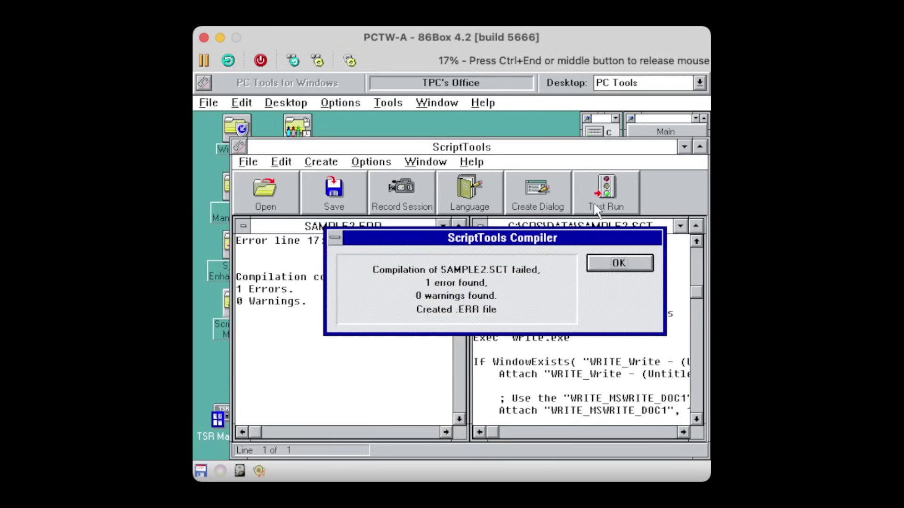
key("Return")
key("Up")
key("Up")
key("End")
key("Down")
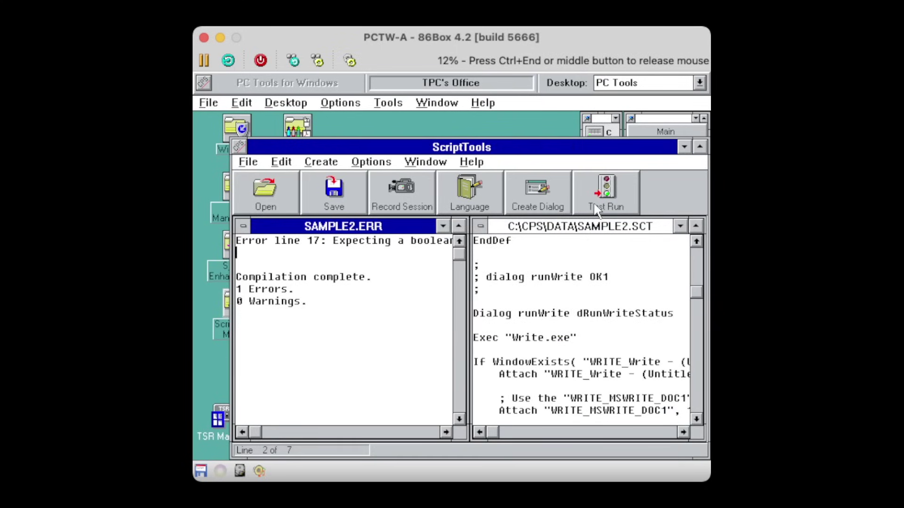
key("Up")
key("End")
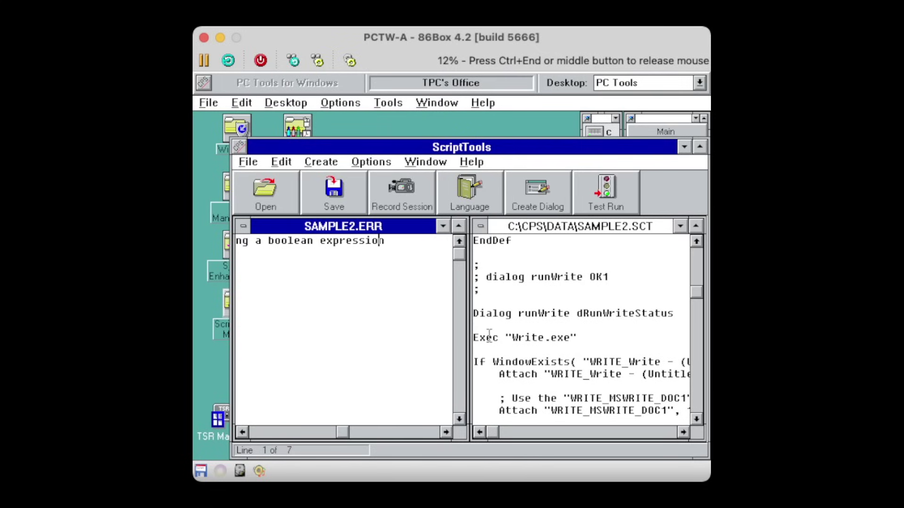
double_click(541, 226)
type("1 ) == 1 Then")
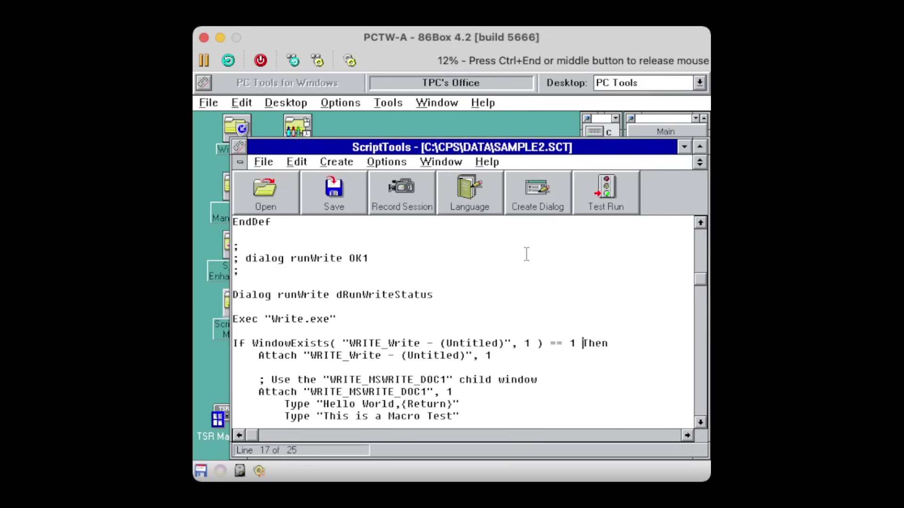
Step: Remove the doubled equals sign on line 17, then test-run and run the macro successfully
left_click(603, 207)
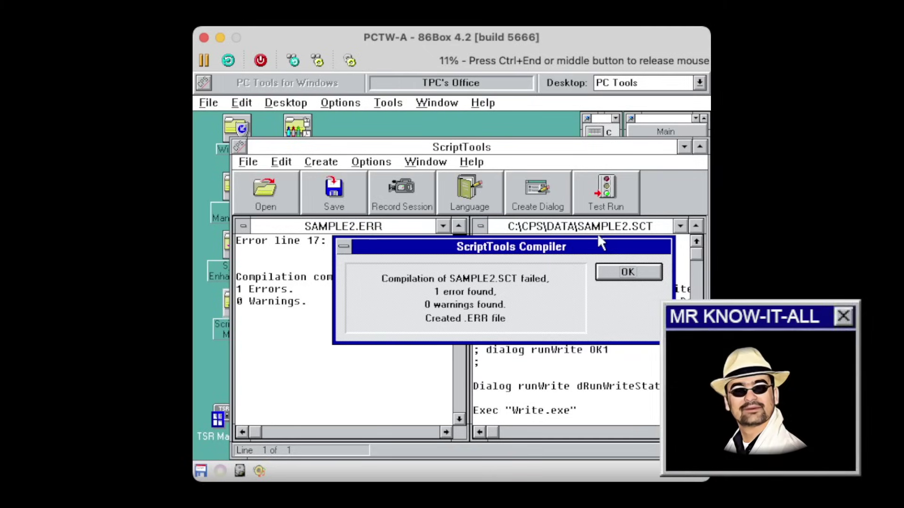
left_click(628, 273)
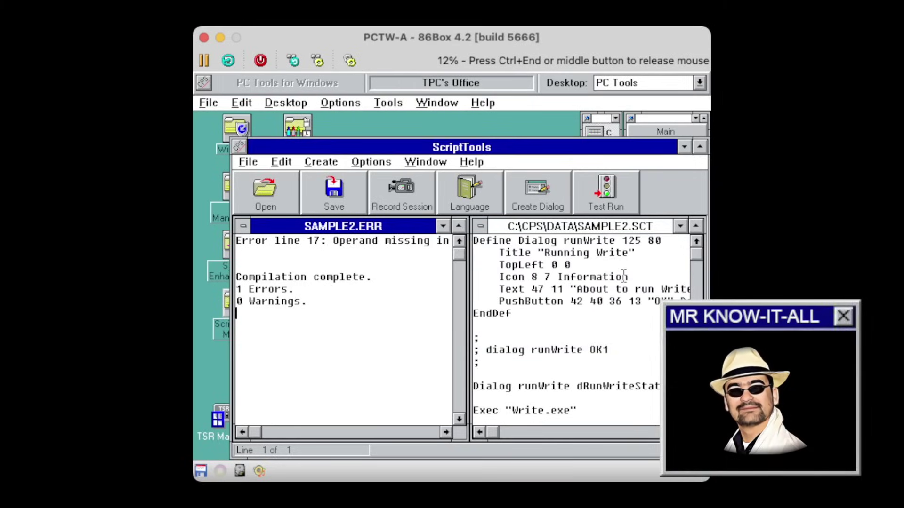
left_click(549, 416)
key("Delete")
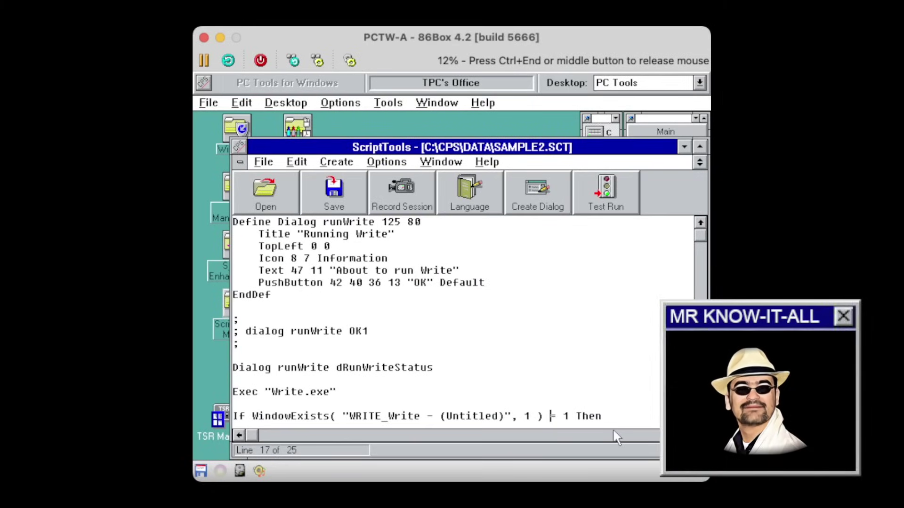
left_click(597, 208)
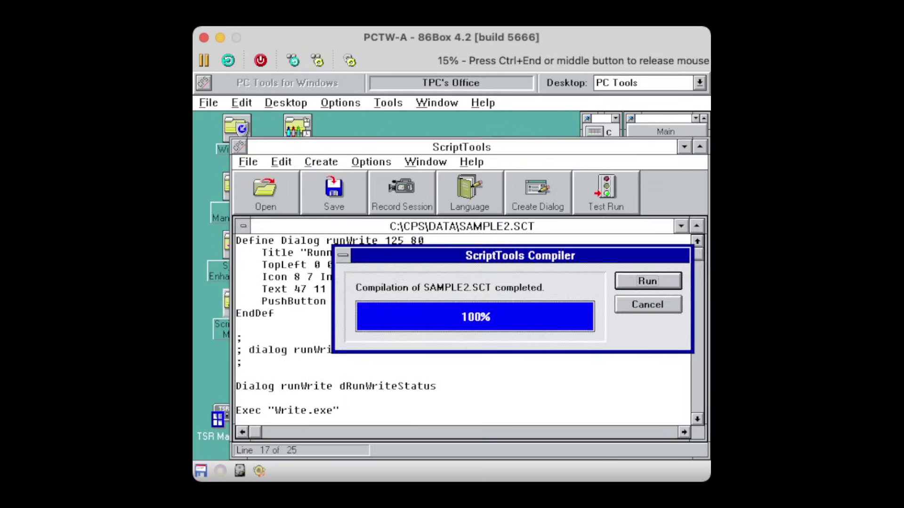
left_click(654, 282)
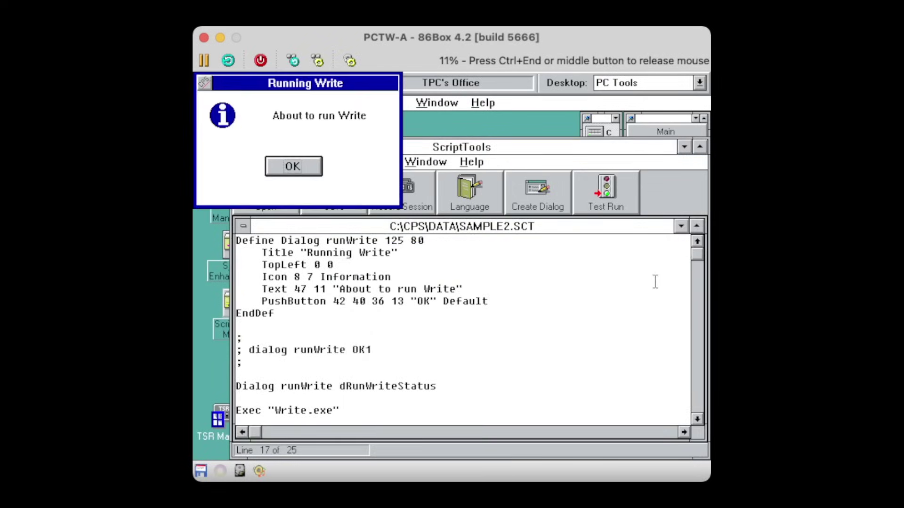
key("Return")
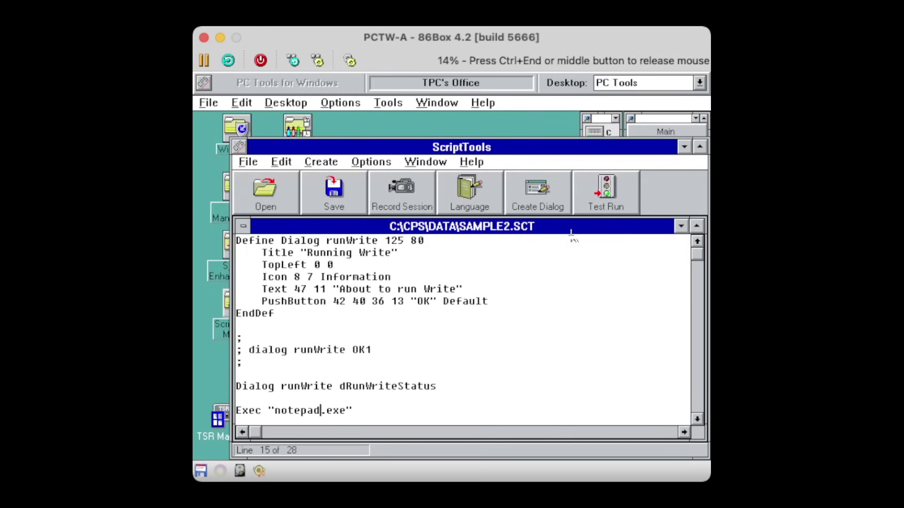
Step: Test-run the notepad.exe version to trigger the 'Failed to interact with Write' message
left_click(598, 200)
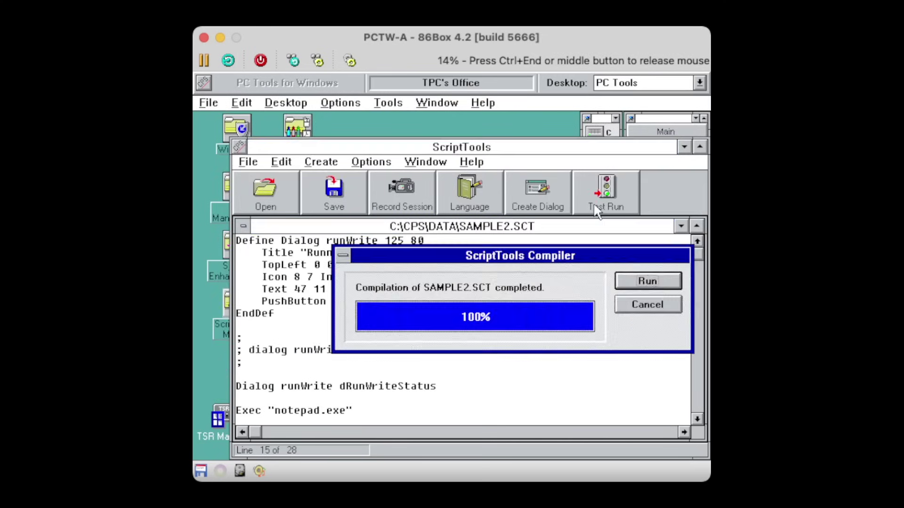
key("Return")
key("Return")
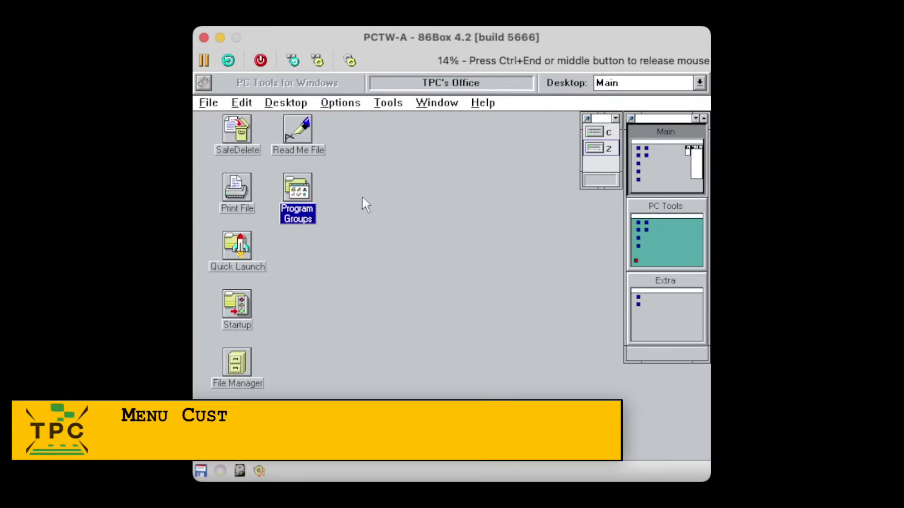
Step: Assign Ctrl+R as the Run File shortcut and check it in the File menu
left_click(341, 103)
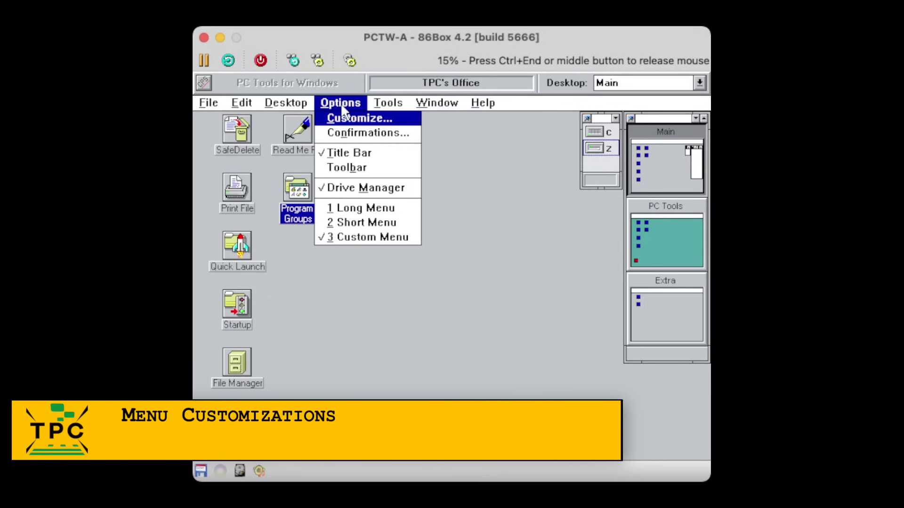
left_click(343, 119)
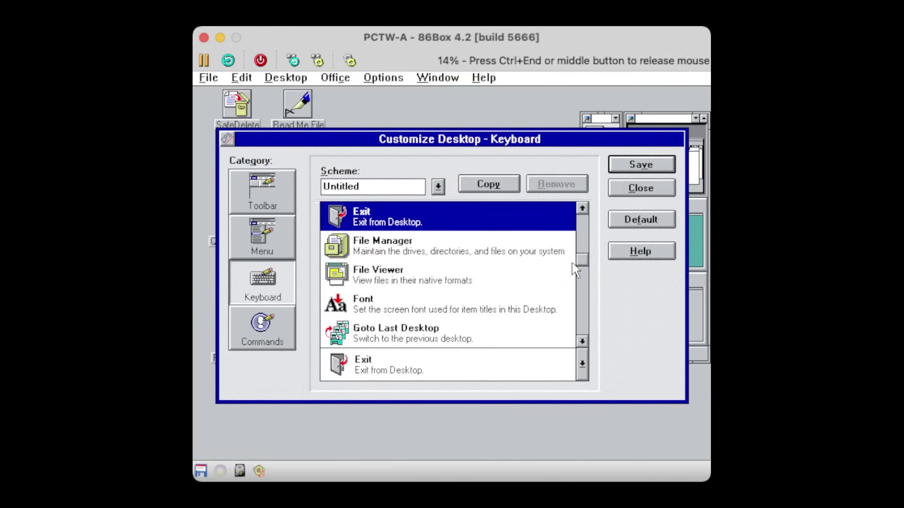
key("r")
left_click(507, 329)
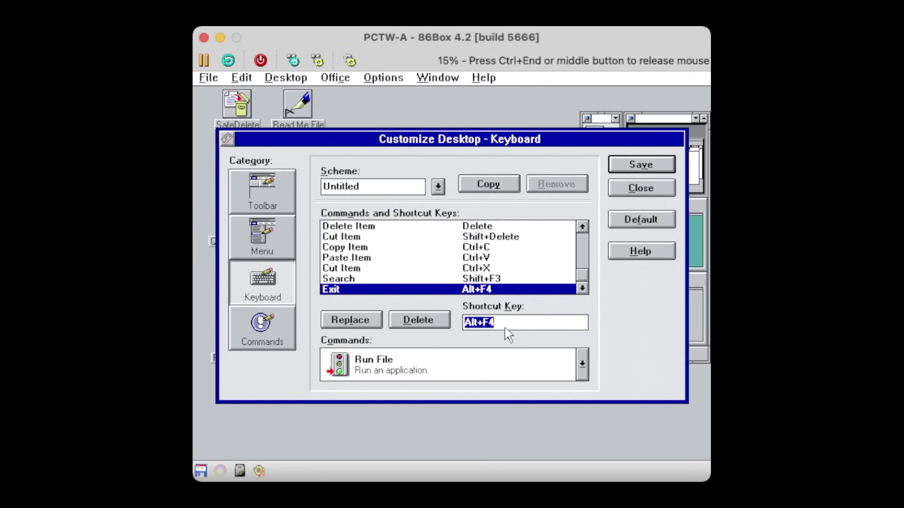
key("ctrl+r")
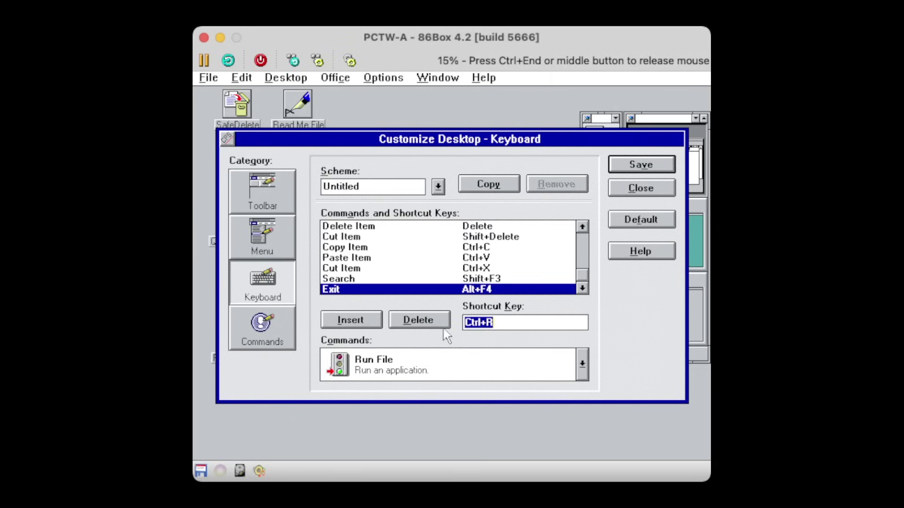
left_click(375, 324)
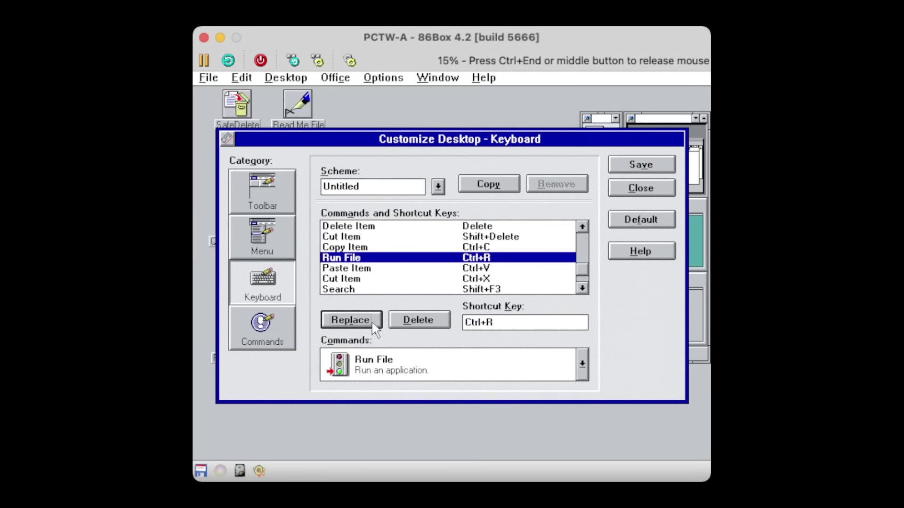
key("Escape")
key("alt+f")
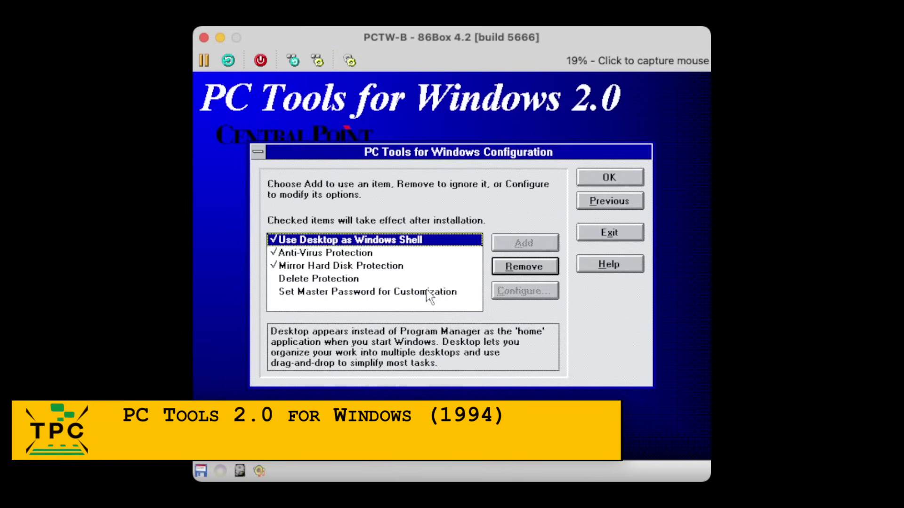
Step: Toggle 'Use Desktop as Windows Shell' off and back on, then accept the configuration
key("alt+r")
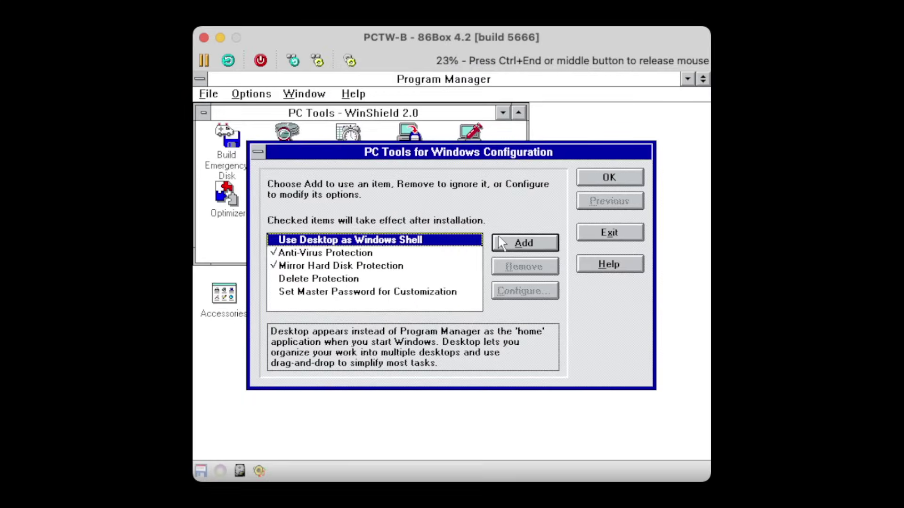
left_click(502, 243)
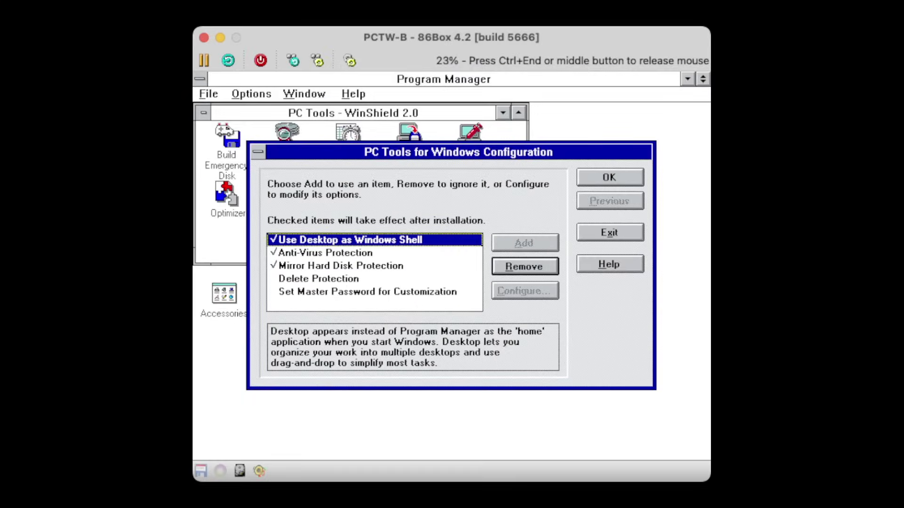
left_click(589, 183)
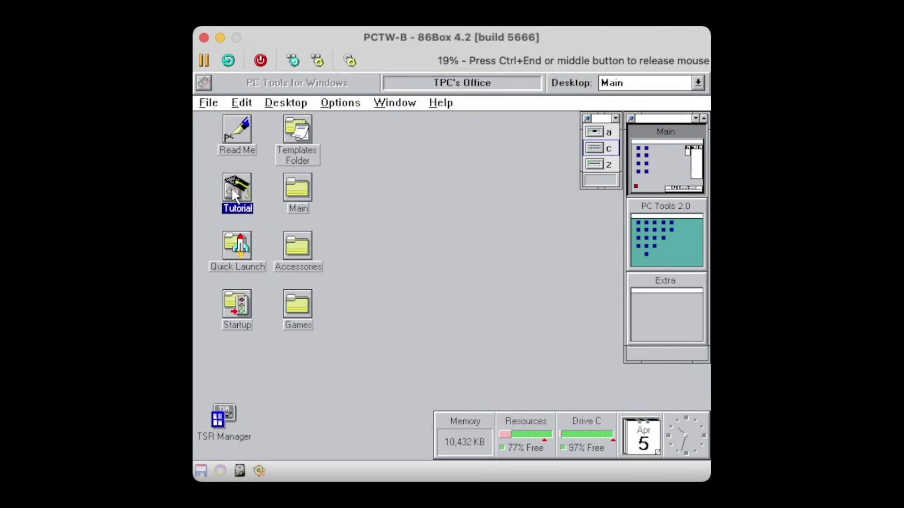
Step: Launch the Tutorial, Screen Capture and Build Emergency Disk tools one after another
double_click(232, 190)
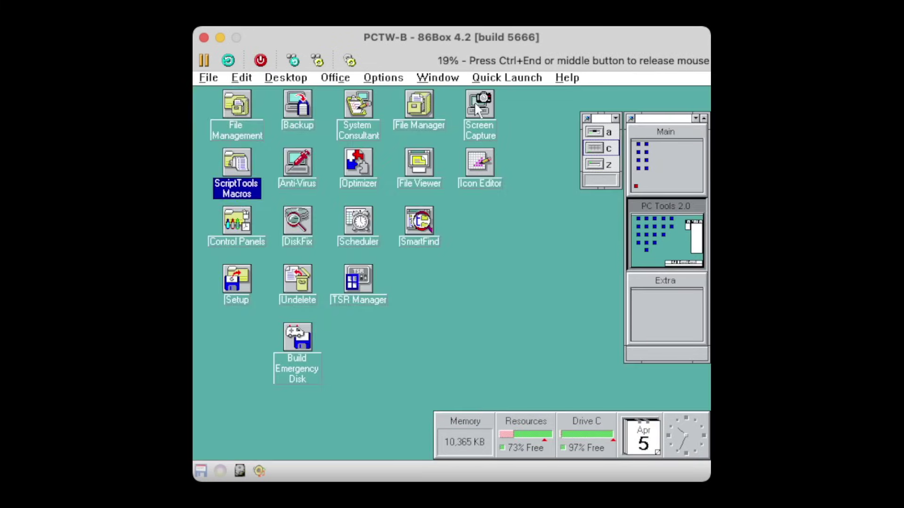
double_click(474, 100)
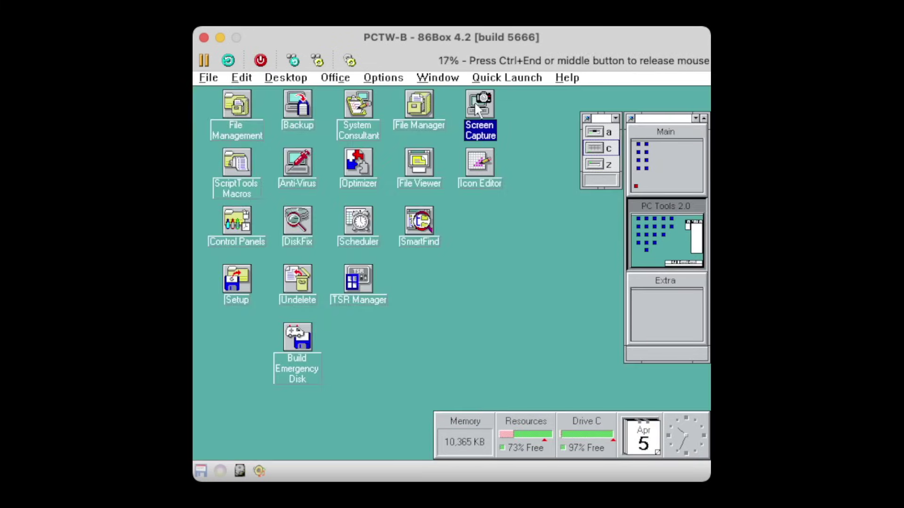
double_click(298, 339)
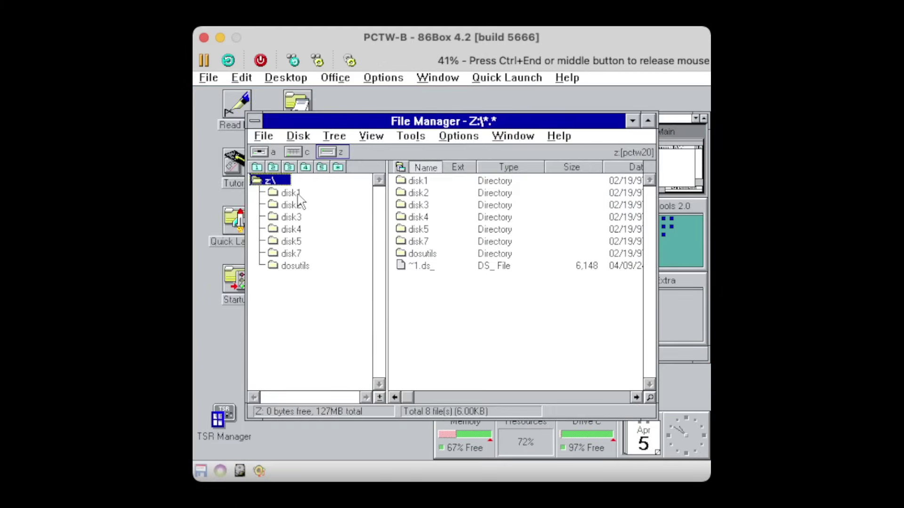
Step: Locate whatsnew.wr_ in Z:\disk1 by quick-finding 'whats' in the file list
left_click(296, 194)
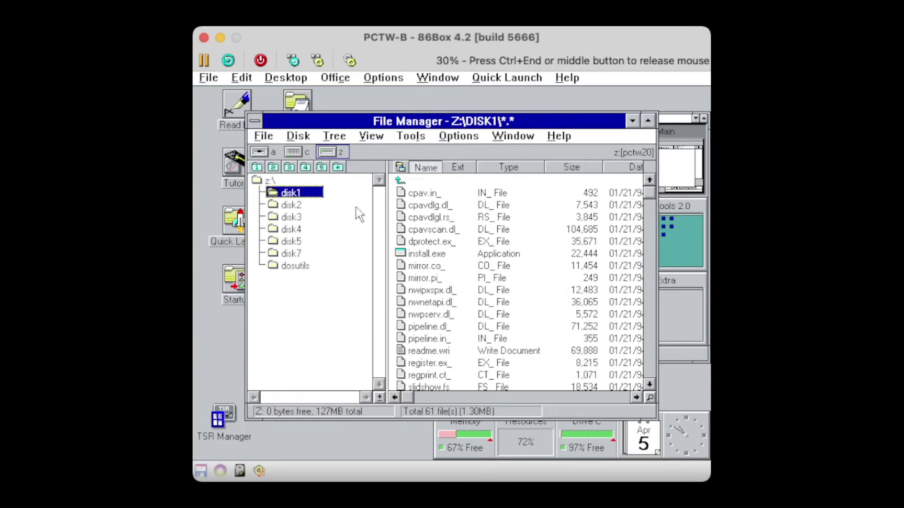
left_click(456, 262)
type("whats")
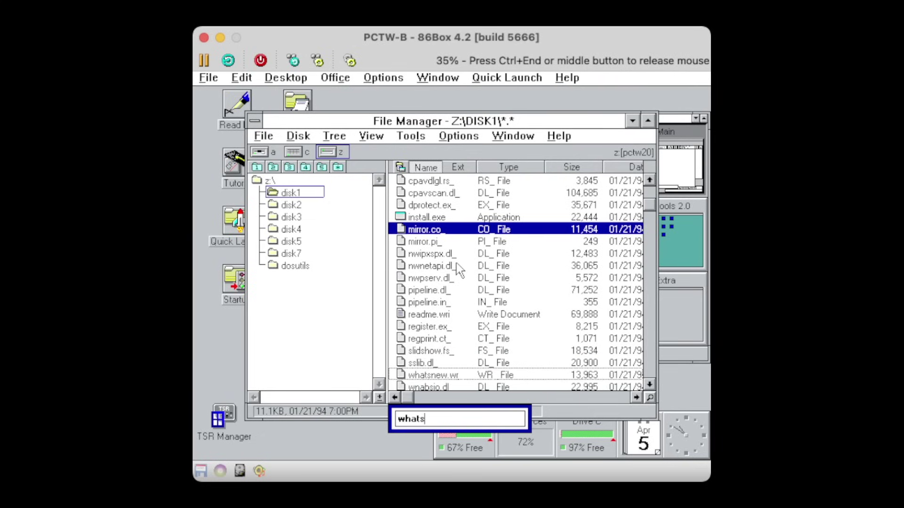
key("Return")
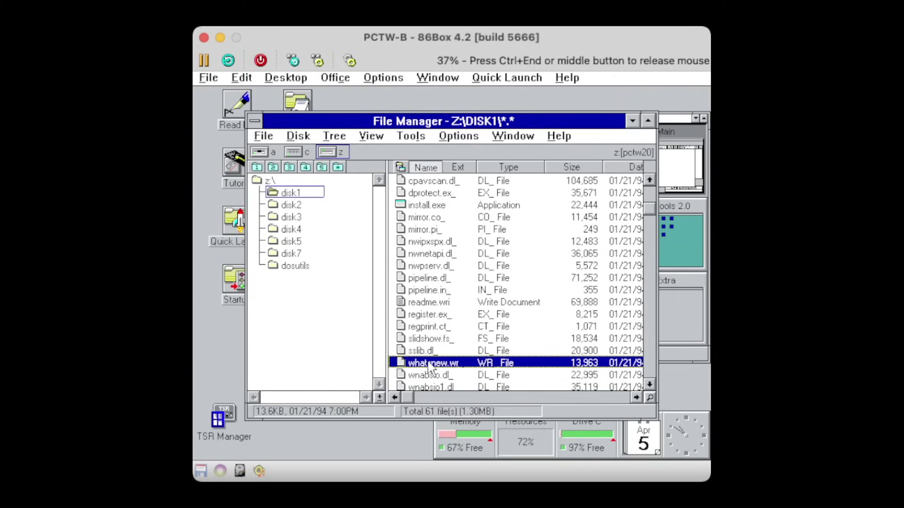
Step: Expand the compressed whatsnew.wr_ file into c:\temp
right_click(429, 368)
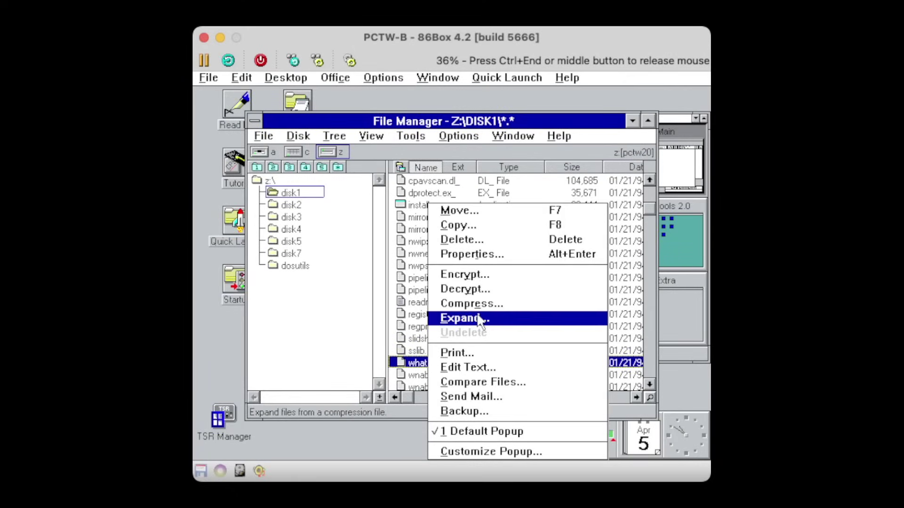
left_click(479, 322)
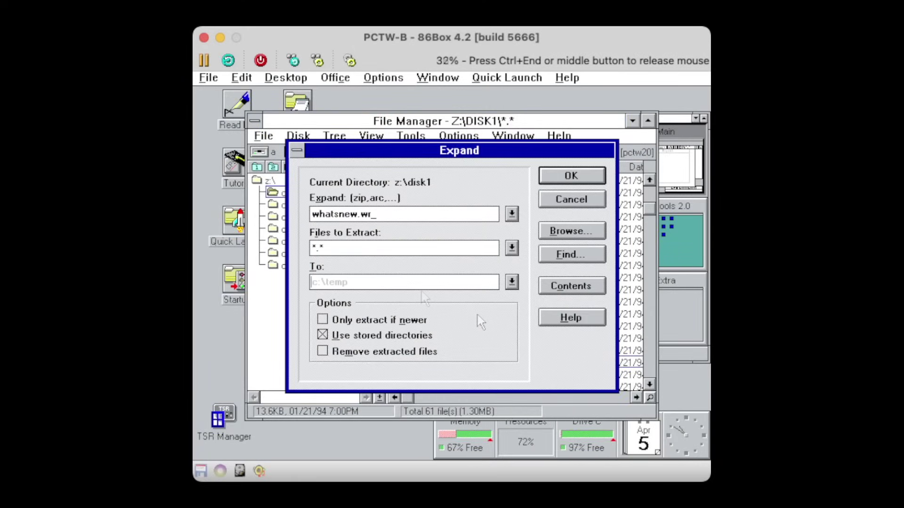
key("Return")
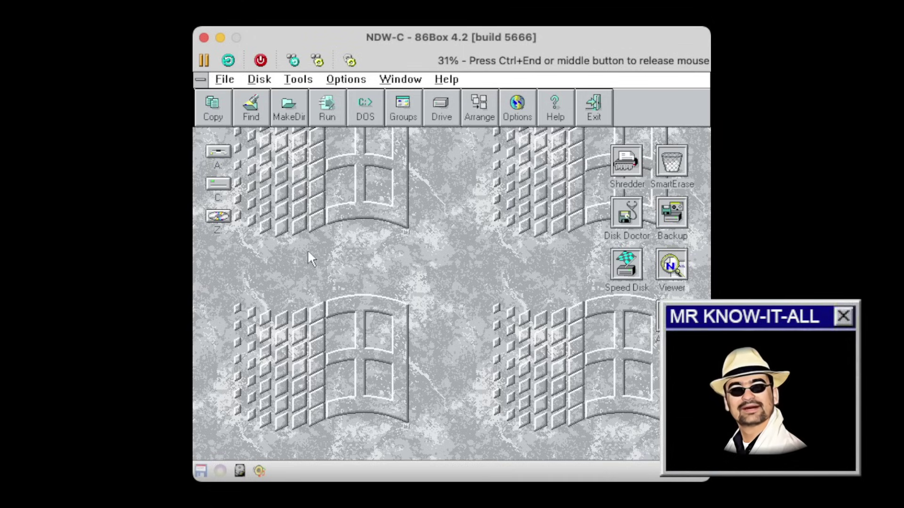
Step: Browse the desktop pop-up menu's submenus, then open drive C and select autoexec.bat
right_click(307, 250)
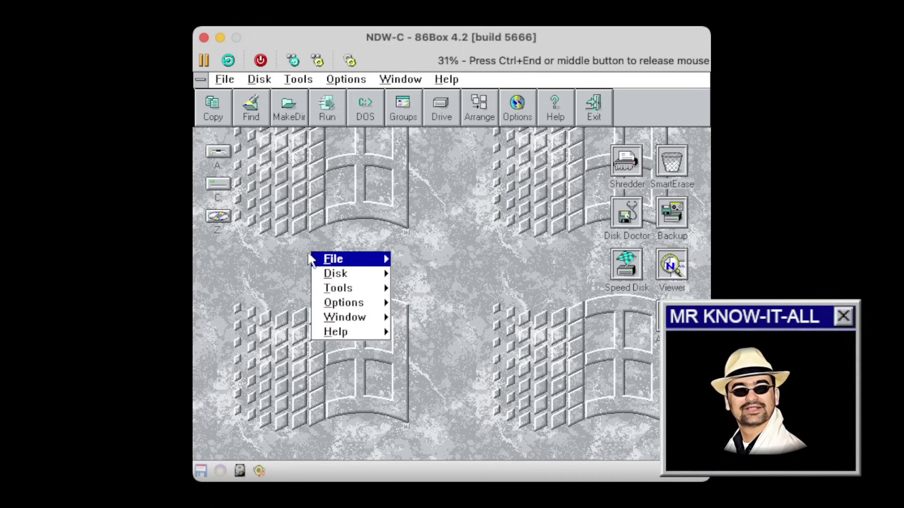
mouse_move(358, 321)
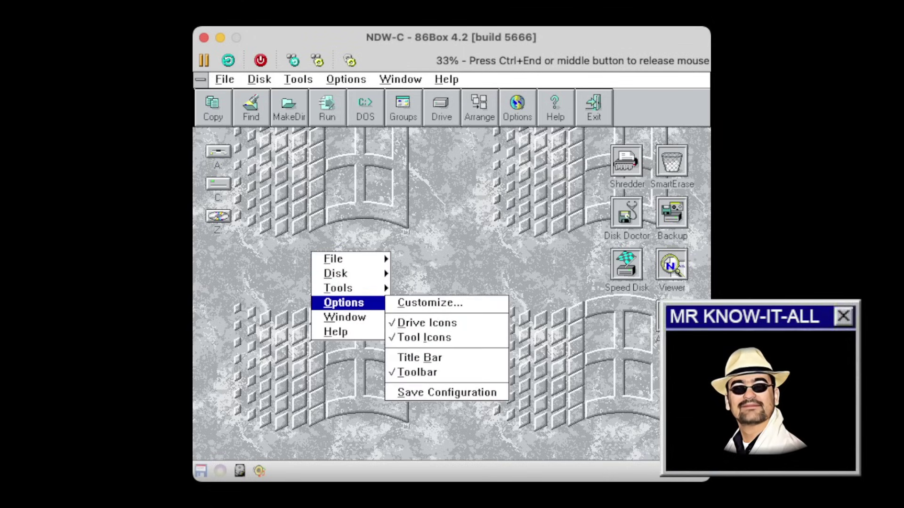
mouse_move(357, 279)
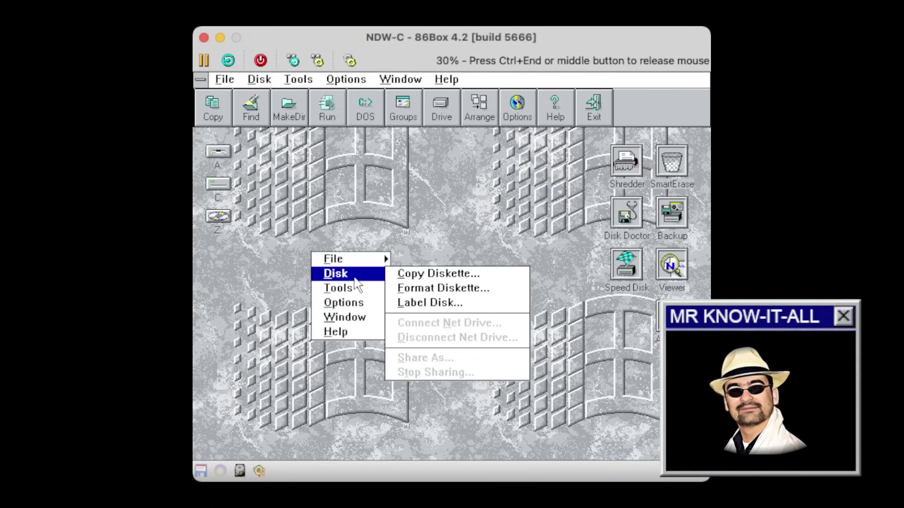
left_click(253, 320)
double_click(218, 183)
left_click(413, 260)
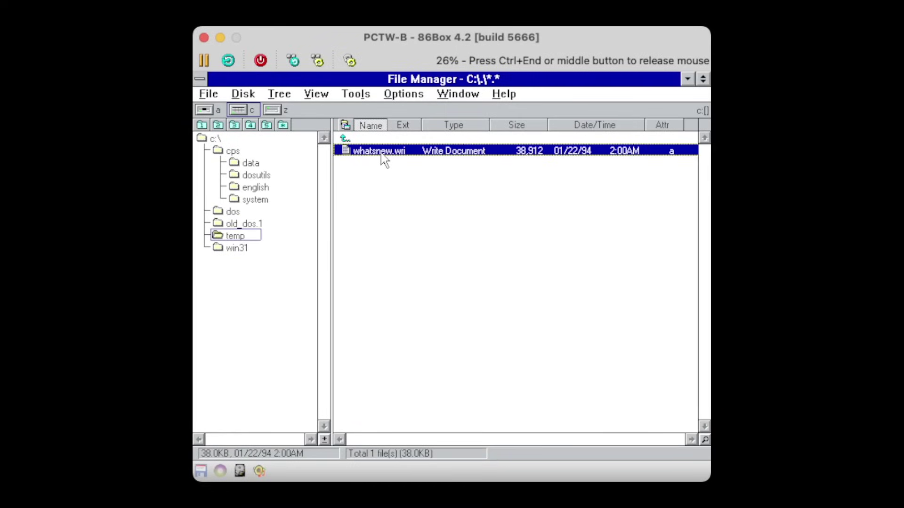
Step: Read whatsnew.wri in Write page by page, including the Desktop section, then exit Write
double_click(382, 154)
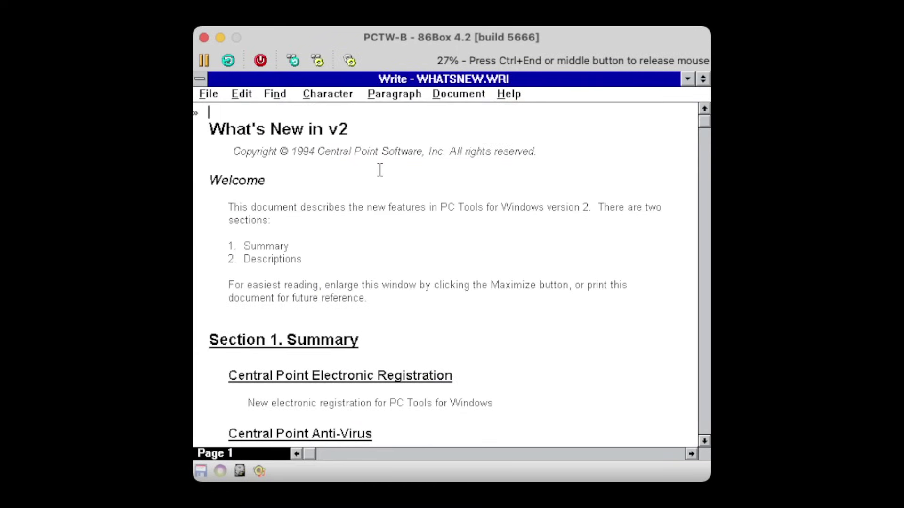
key("Page_Down")
key("Page_Down")
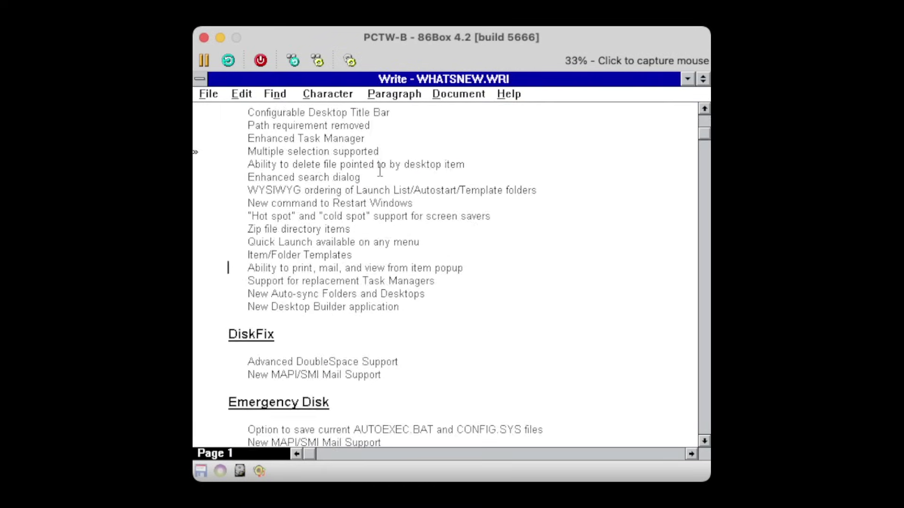
key("Page_Down")
key("Page_Down")
key("Page_Down")
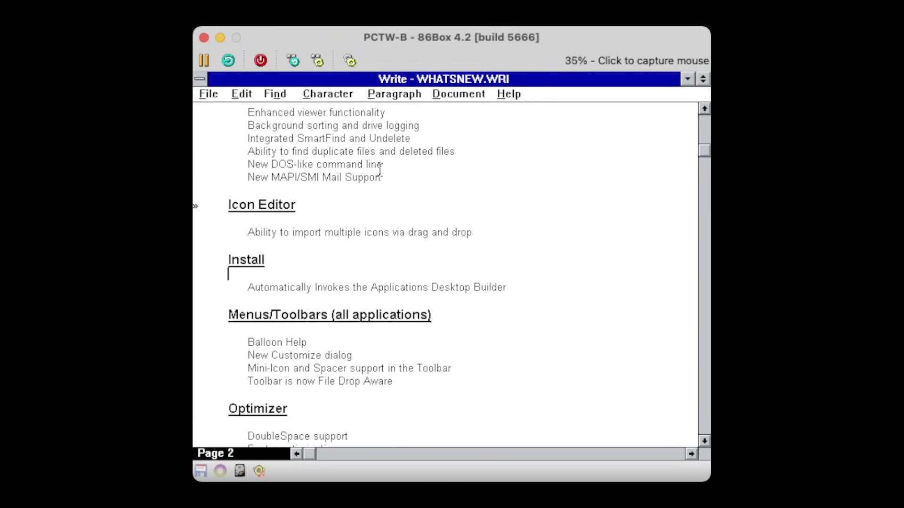
left_click(380, 170)
key("Page_Up")
key("Page_Up")
key("Page_Up")
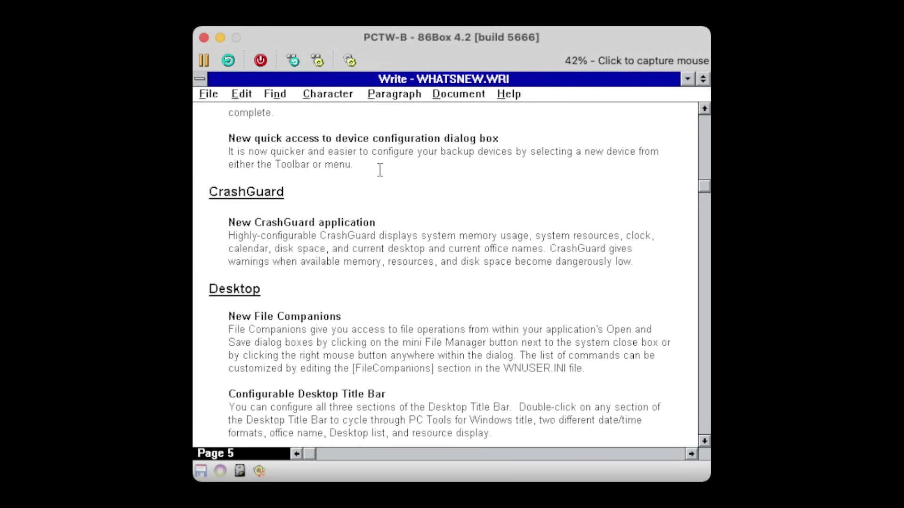
key("Page_Down")
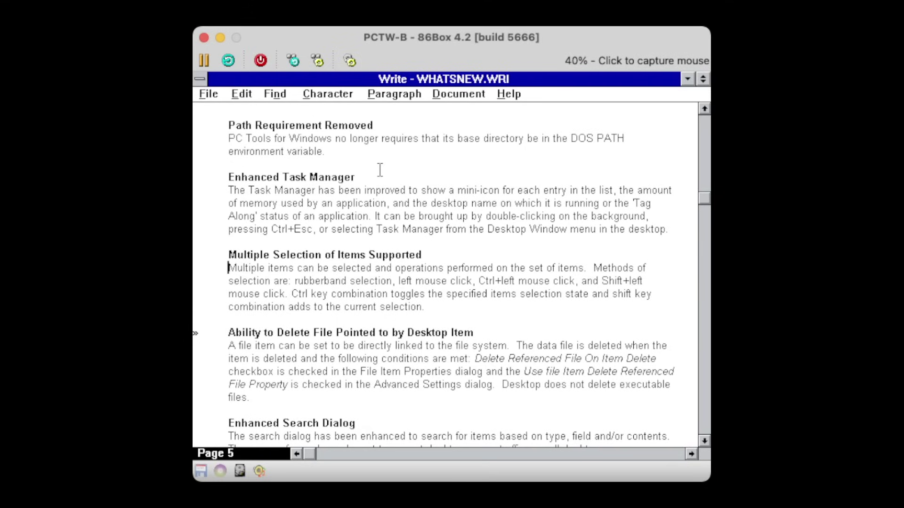
key("Page_Down")
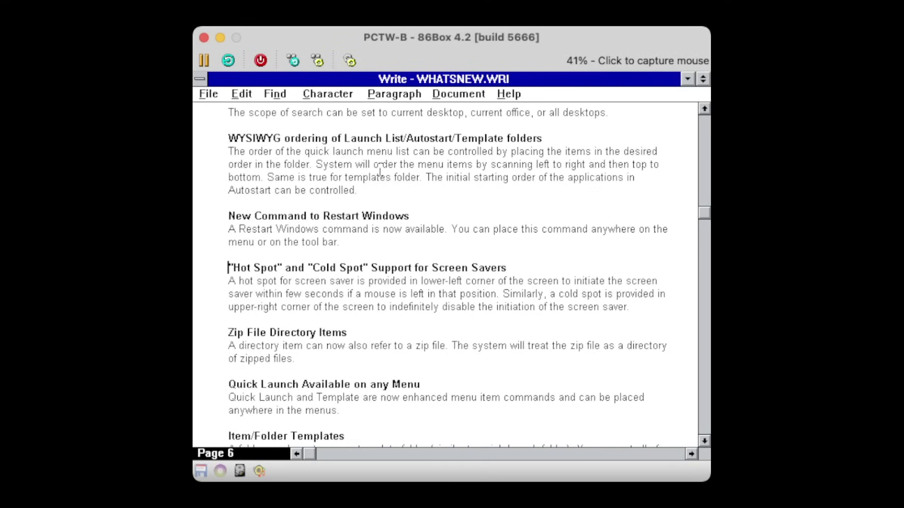
key("Page_Down")
key("alt+F4")
left_click(425, 190)
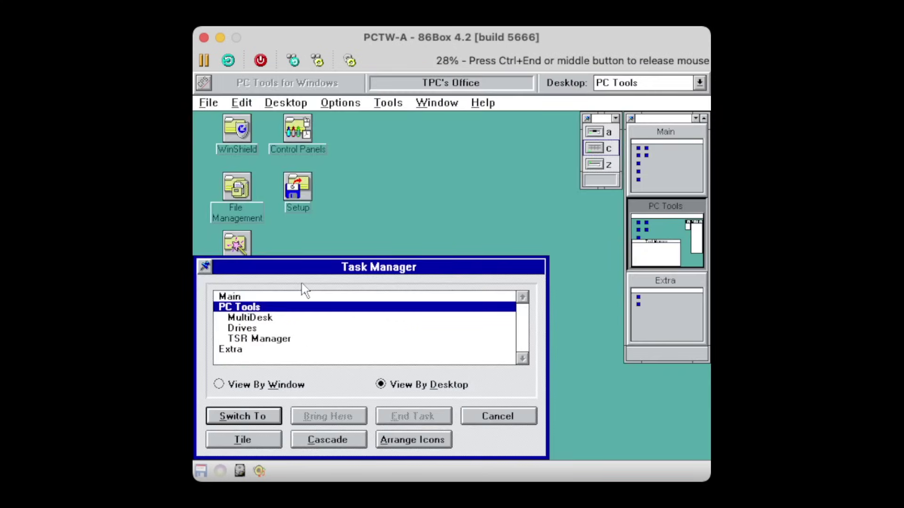
Step: Cancel Task Manager and pick the Extra thumbnail in the desktop pager
left_click(663, 310)
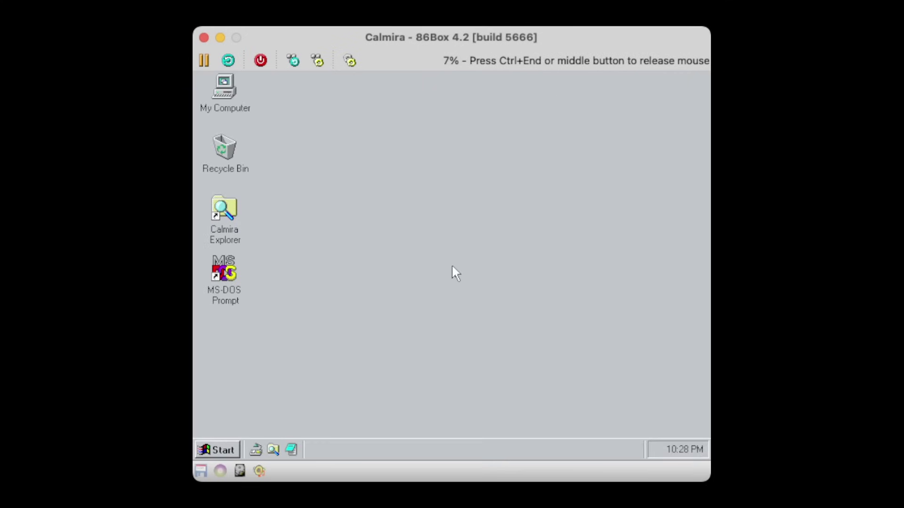
Step: Launch Calmira Explorer to browse Fixed (C:)
double_click(508, 177)
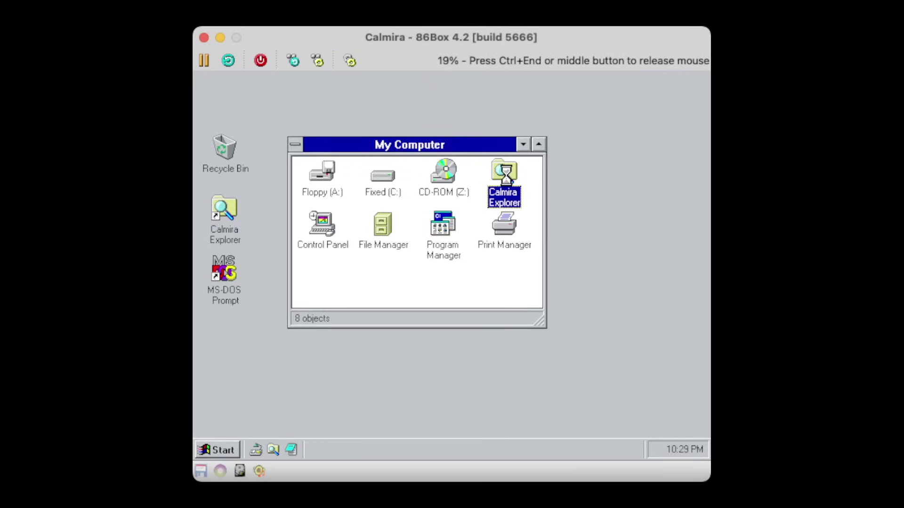